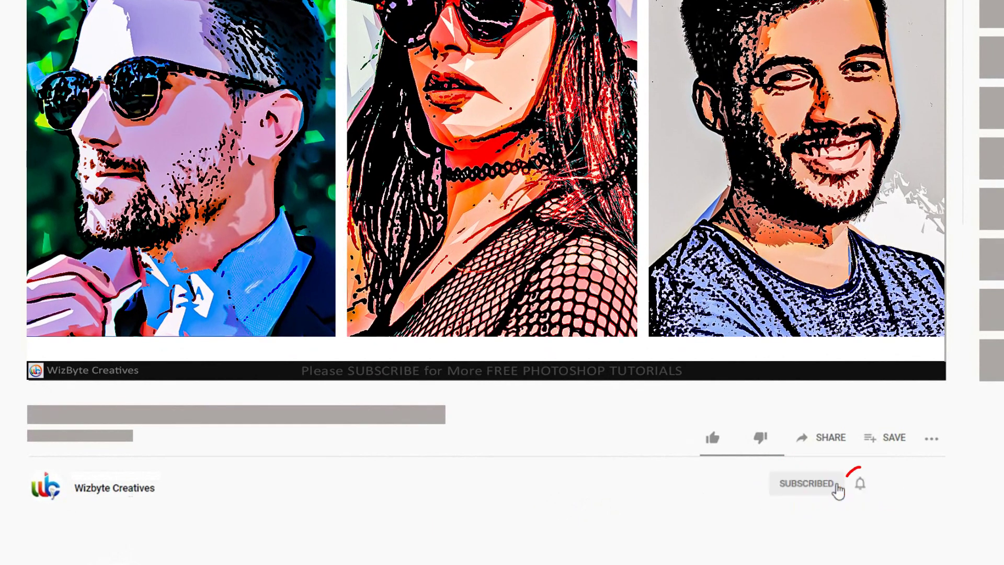
- Subscribe to the tutorial channel on YouTube and set its notifications to All
{"action": "left_click", "coordinate": [860, 484]}
{"action": "left_click", "coordinate": [895, 489]}
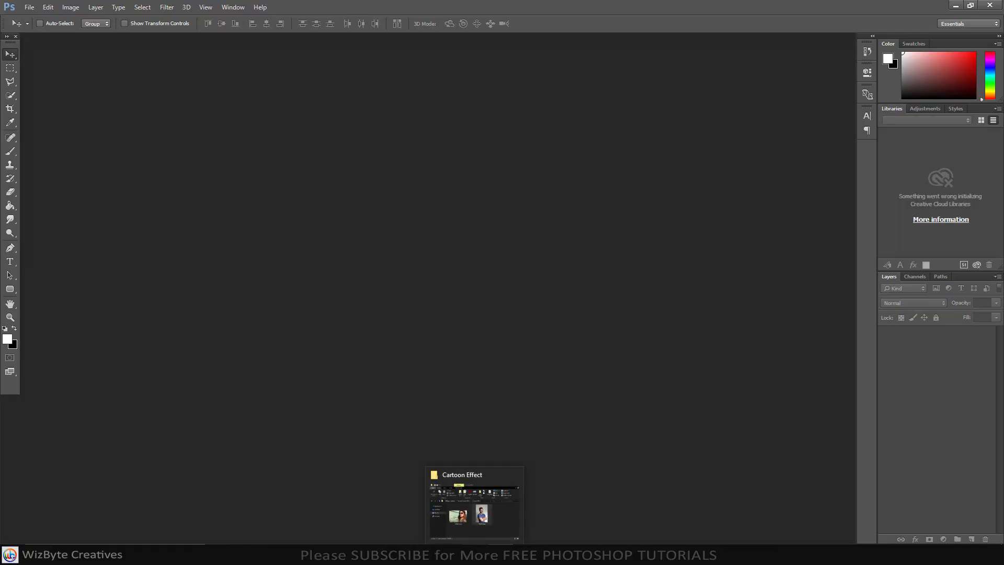
- Open Model 3.jpg in Photoshop and convert its Background layer into smart object Layer 0
{"action": "left_click", "coordinate": [462, 515]}
{"action": "left_click_drag", "start_coordinate": [260, 413], "coordinate": [591, 332]}
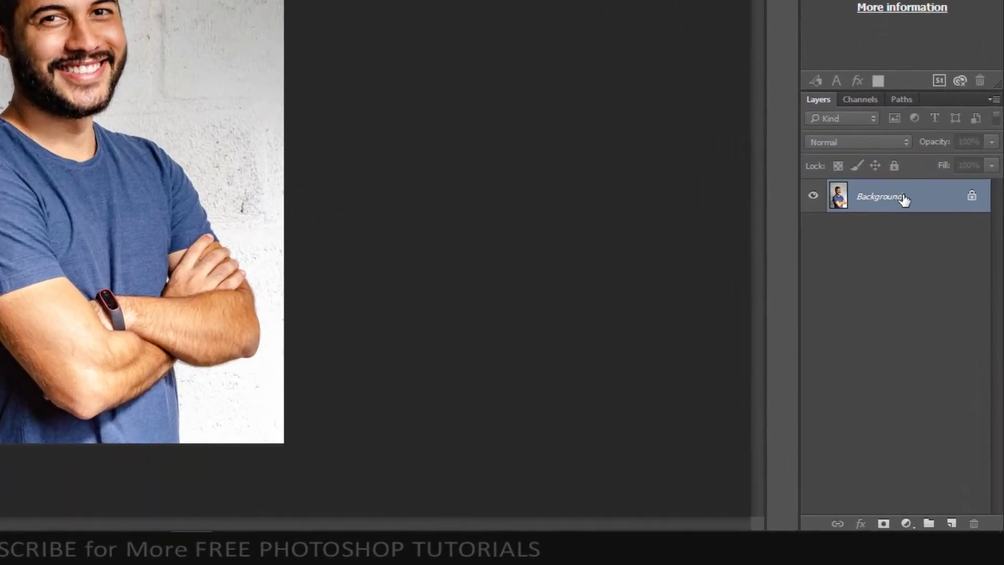
{"action": "right_click", "coordinate": [912, 229]}
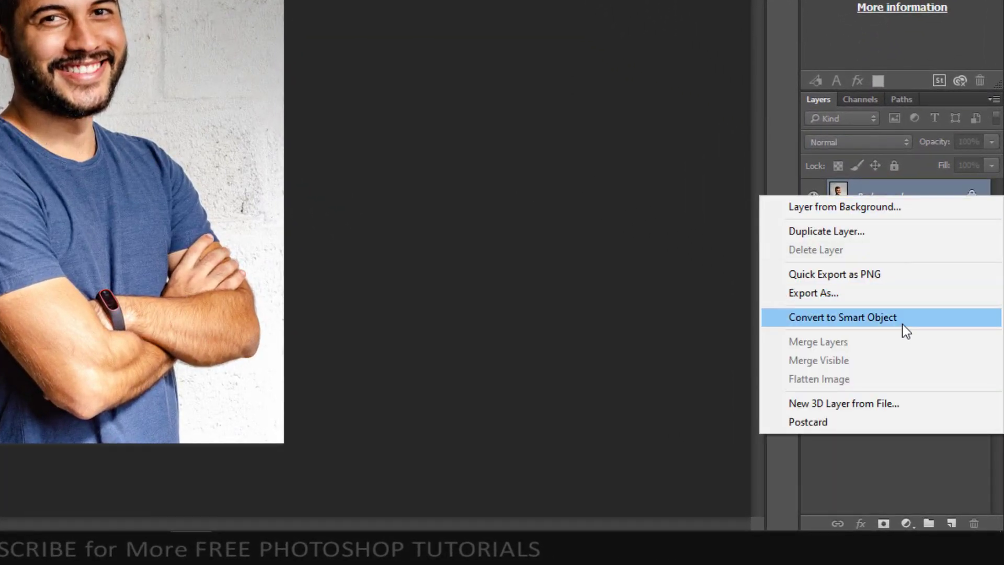
{"action": "left_click", "coordinate": [902, 325]}
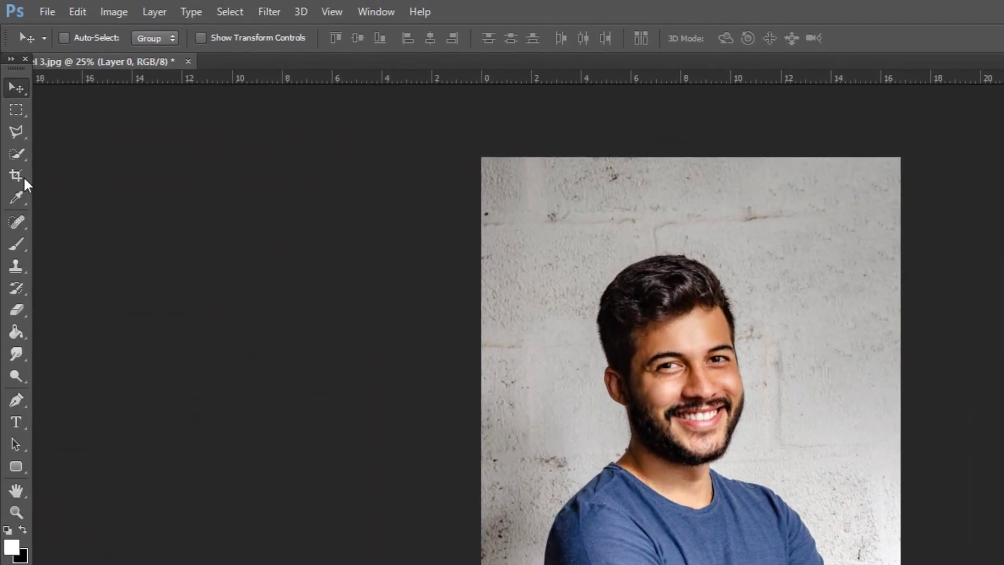
- Crop to a tight head-and-chest frame, 900 px at 150 px/in, then fit to screen
{"action": "left_click_drag", "start_coordinate": [21, 175], "coordinate": [80, 173]}
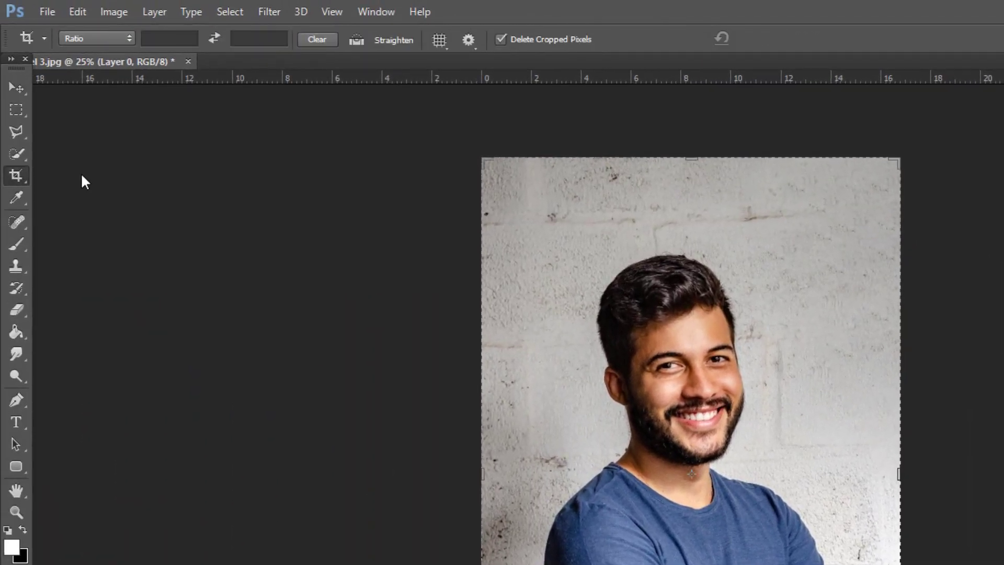
{"action": "left_click", "coordinate": [123, 40]}
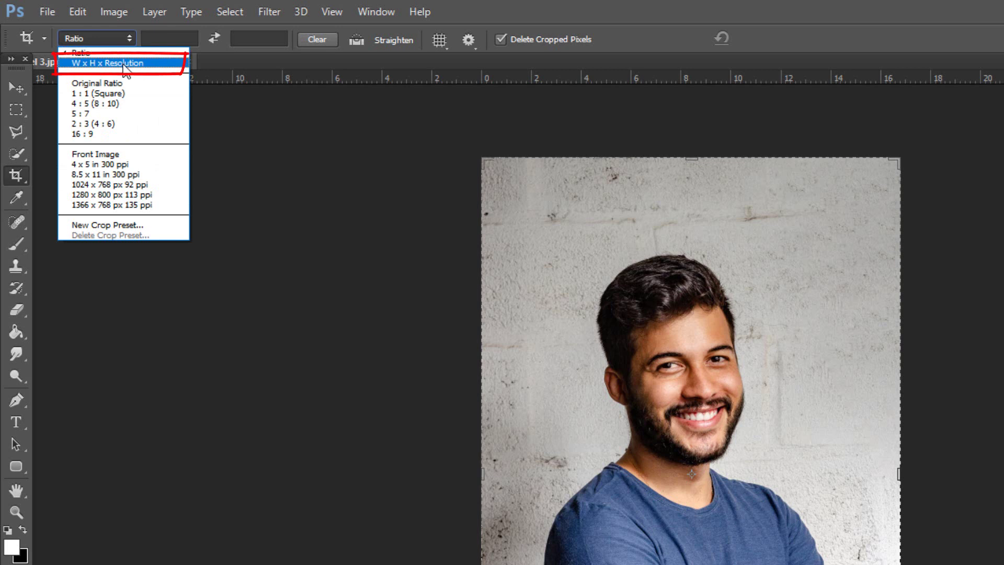
{"action": "left_click", "coordinate": [125, 64]}
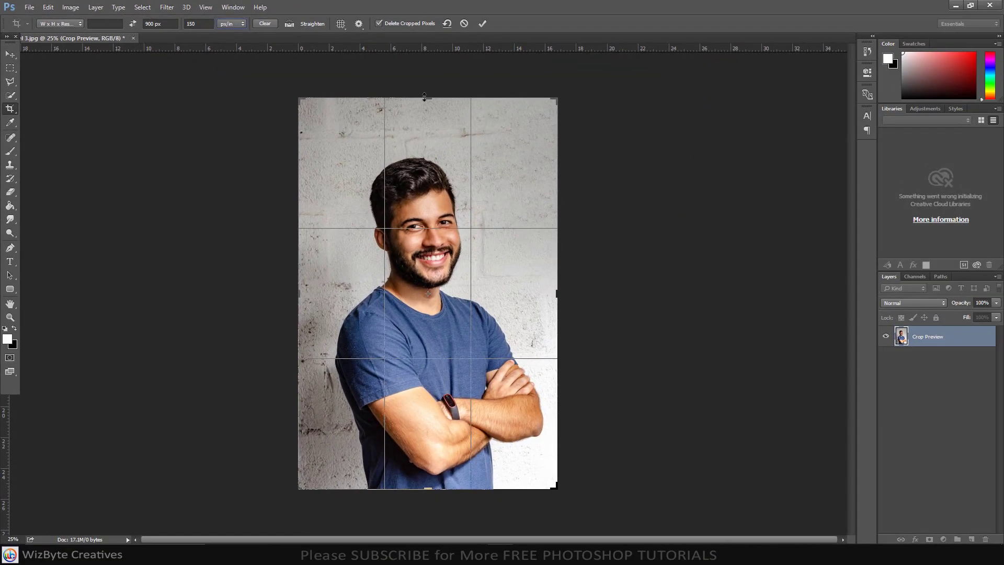
{"action": "left_click_drag", "start_coordinate": [424, 82], "coordinate": [419, 126]}
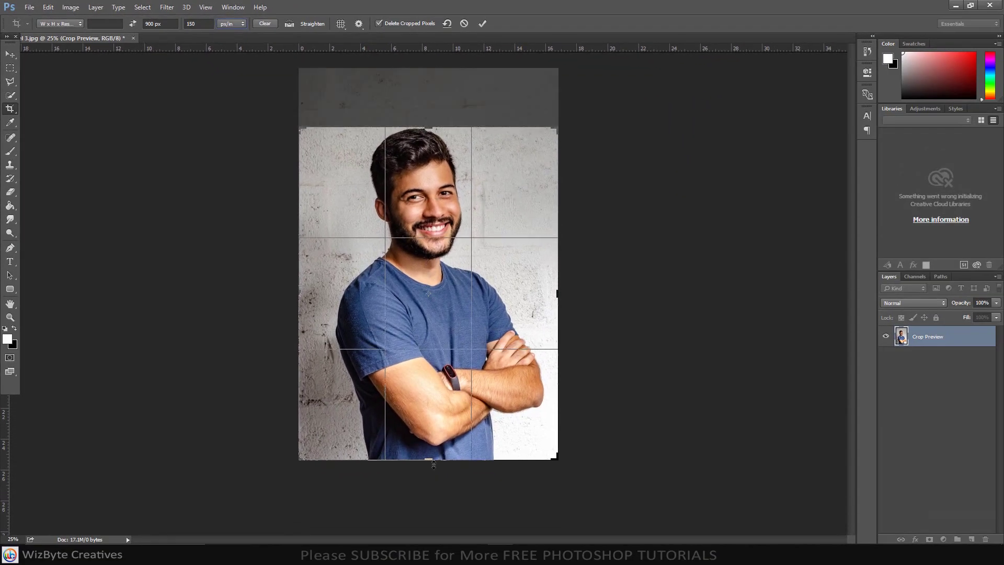
{"action": "left_click_drag", "start_coordinate": [433, 463], "coordinate": [433, 374]}
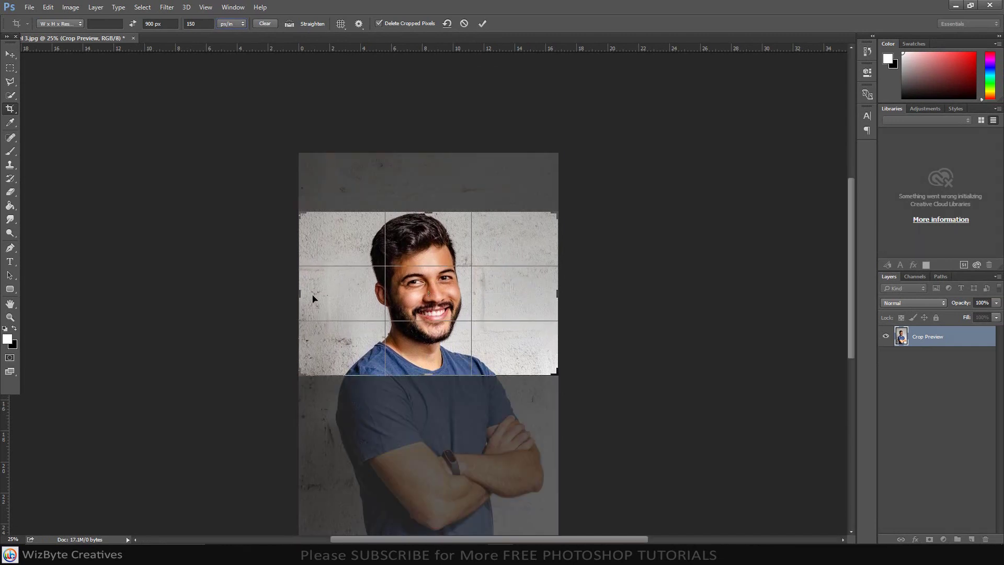
{"action": "left_click_drag", "start_coordinate": [313, 298], "coordinate": [336, 292]}
{"action": "left_click_drag", "start_coordinate": [519, 295], "coordinate": [479, 304]}
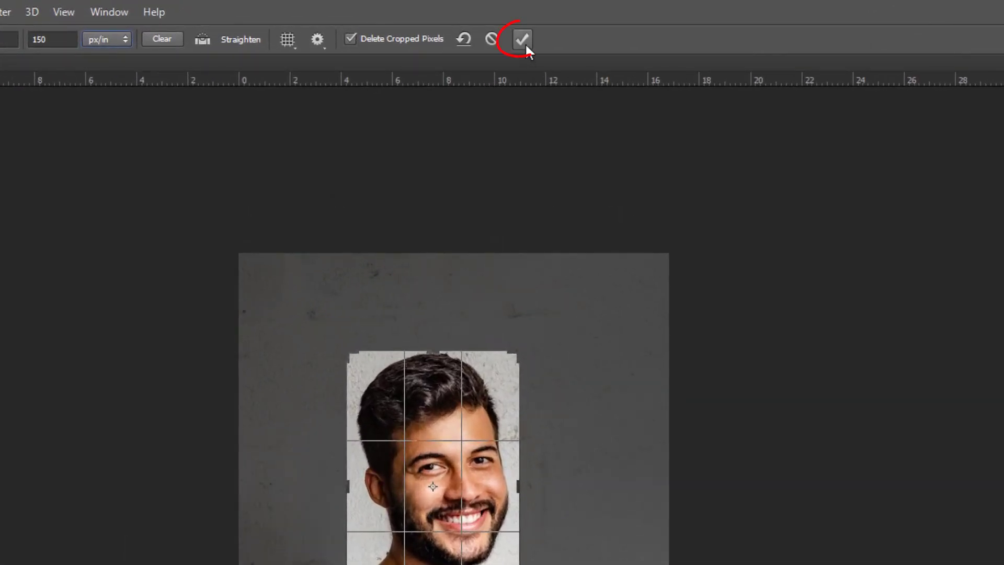
{"action": "left_click", "coordinate": [525, 44]}
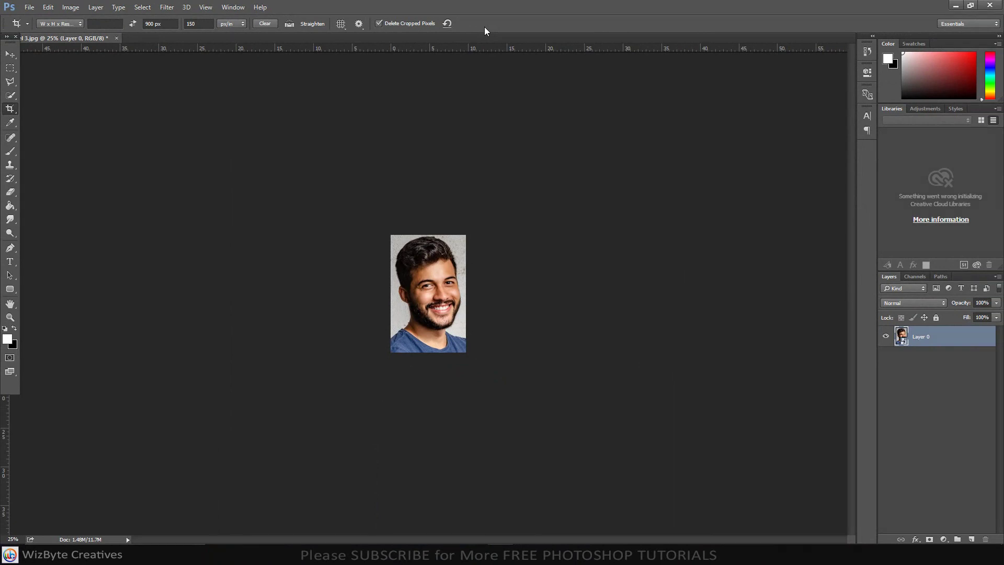
{"action": "key", "text": "ctrl+0"}
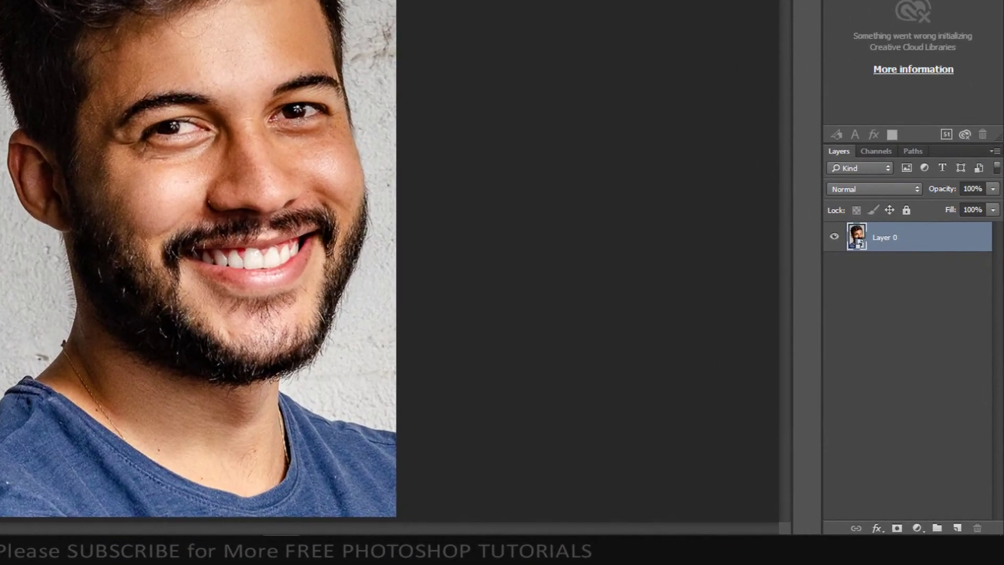
- Duplicate the photo layer twice and rename the bottom layer STAMP
{"action": "key", "text": "ctrl+j"}
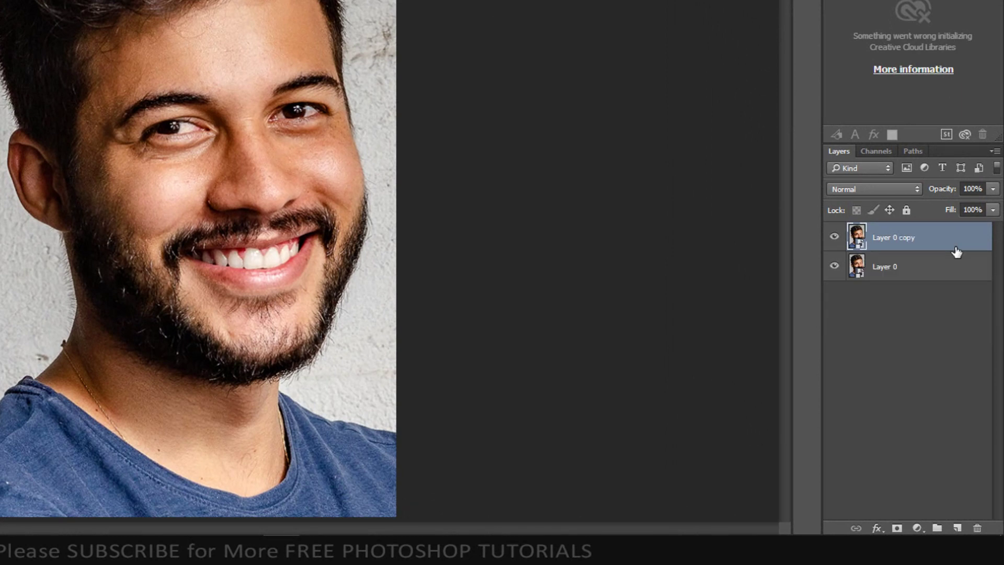
{"action": "key", "text": "ctrl+j"}
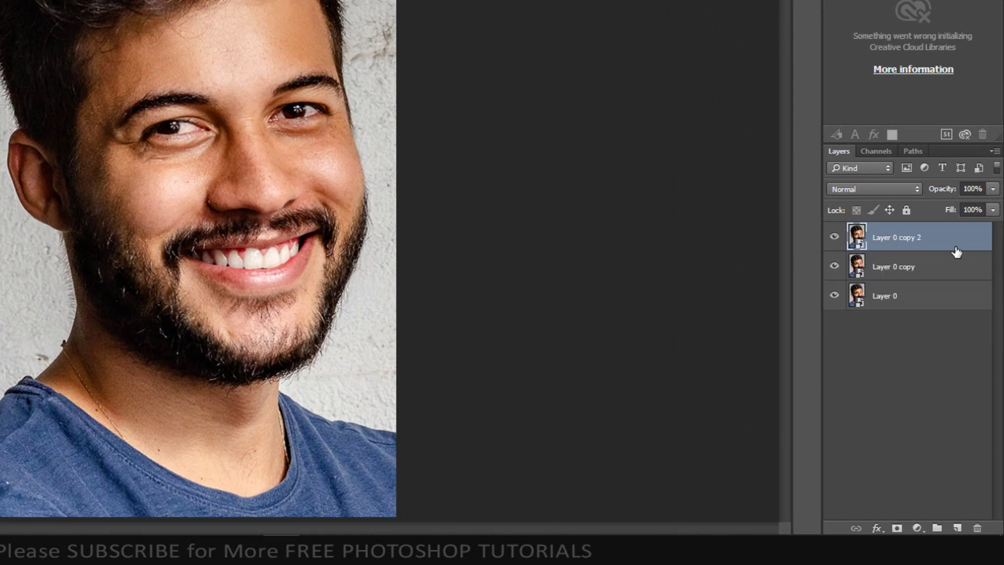
{"action": "double_click", "coordinate": [891, 296]}
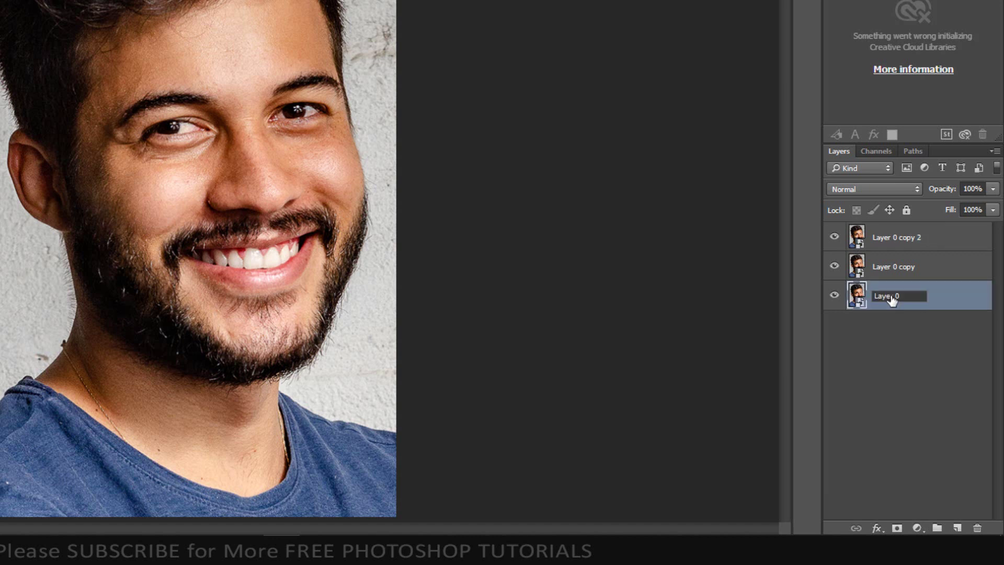
{"action": "type", "text": "STAMP"}
{"action": "left_click", "coordinate": [893, 266]}
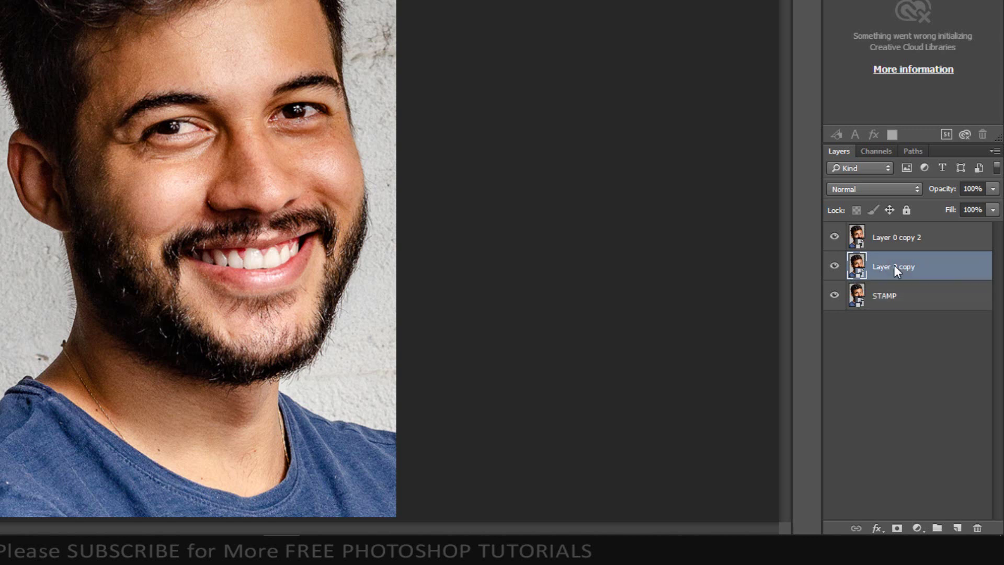
- Name the copies HARDLIGHT and CUTOUT, hide the top layers, and select STAMP
{"action": "double_click", "coordinate": [894, 265]}
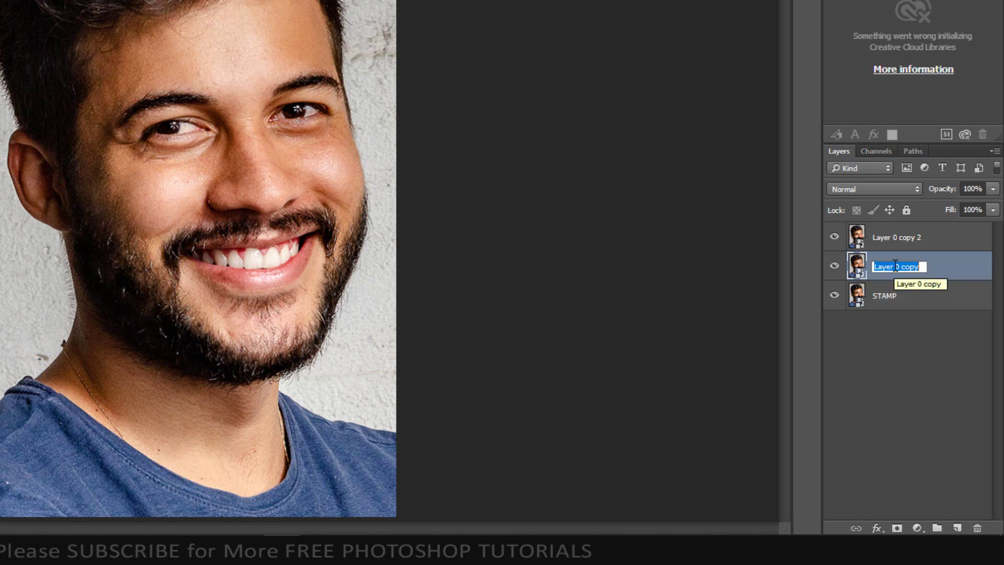
{"action": "type", "text": "HARDLIGHT"}
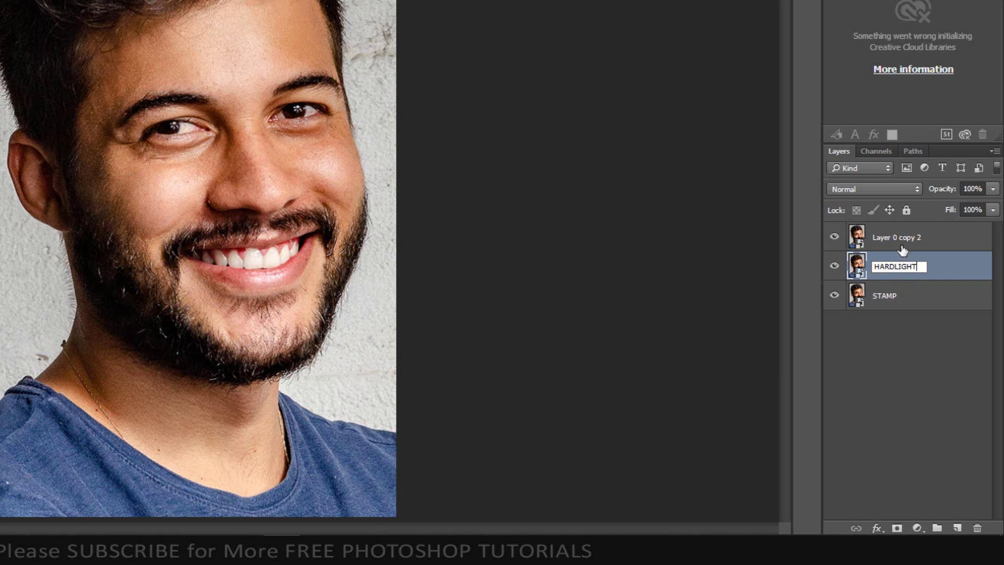
{"action": "key", "text": "Return"}
{"action": "double_click", "coordinate": [907, 238]}
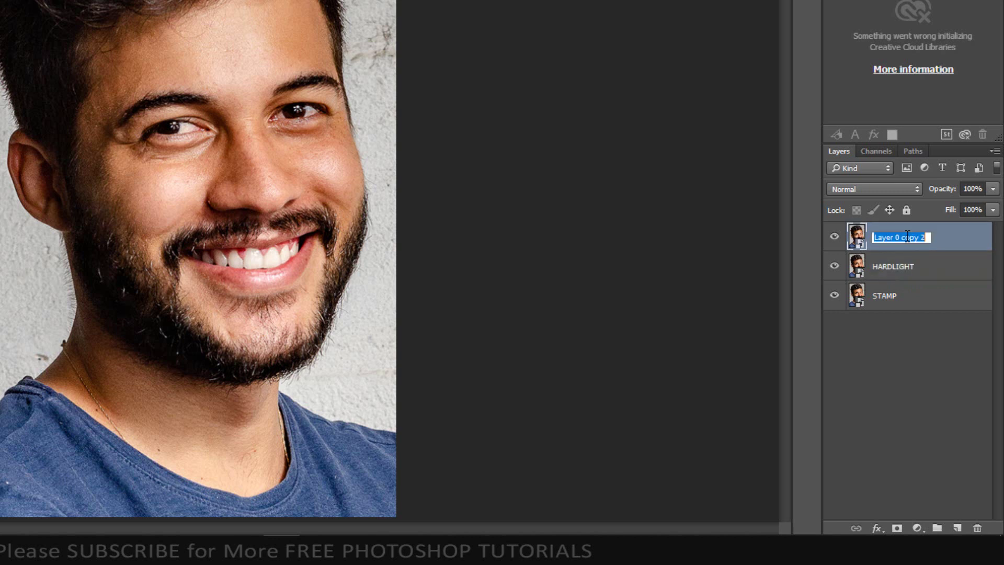
{"action": "type", "text": "CUTOUT"}
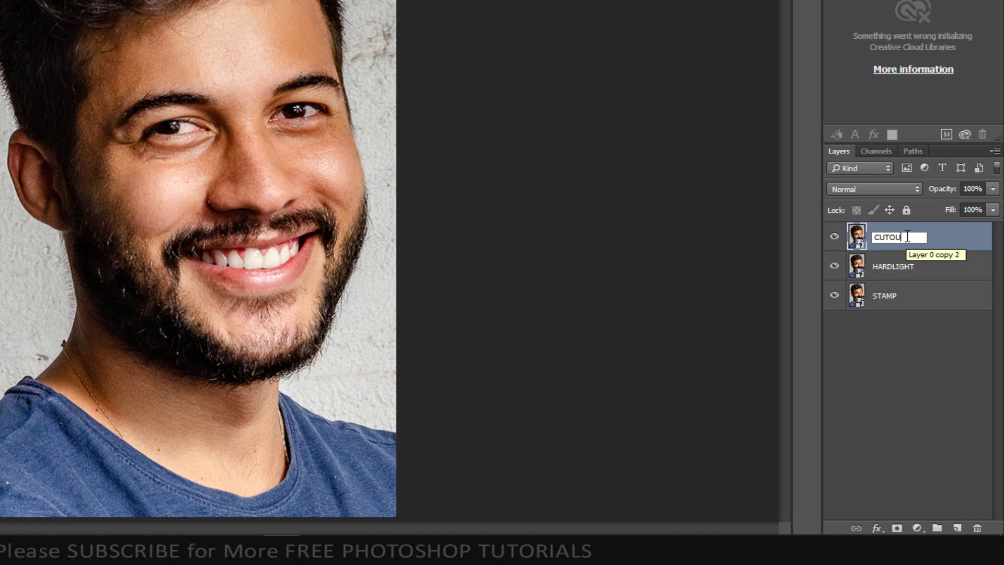
{"action": "double_click", "coordinate": [908, 237]}
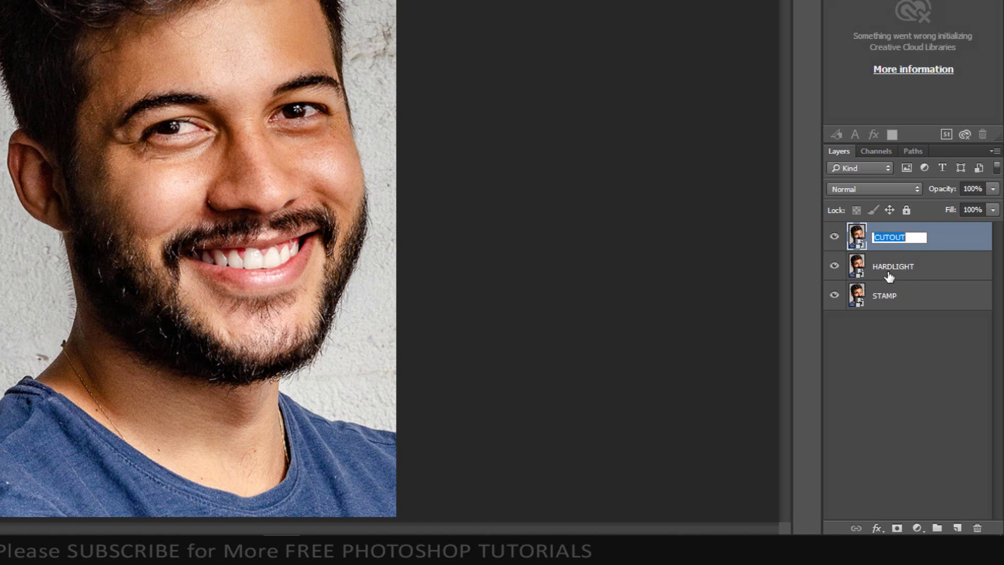
{"action": "left_click", "coordinate": [834, 237]}
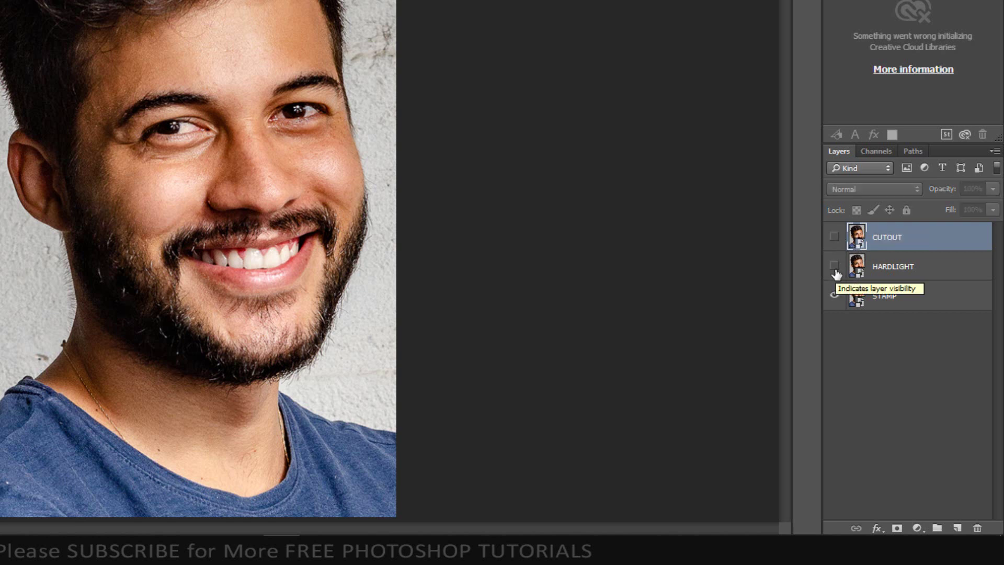
{"action": "left_click", "coordinate": [894, 304]}
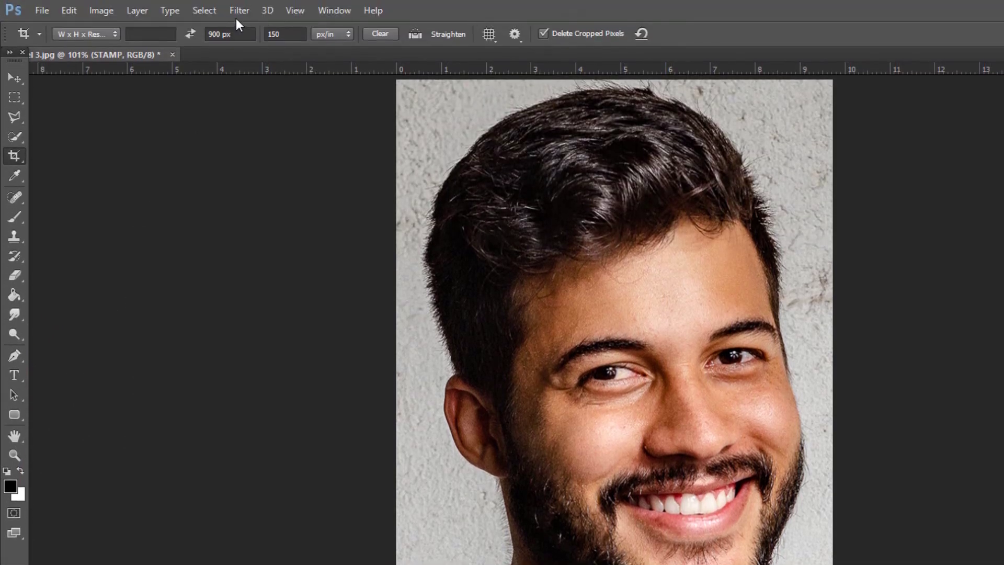
- Apply the Filter Gallery's Sketch > Stamp filter to STAMP with Light/Dark Balance 4
{"action": "left_click", "coordinate": [239, 11]}
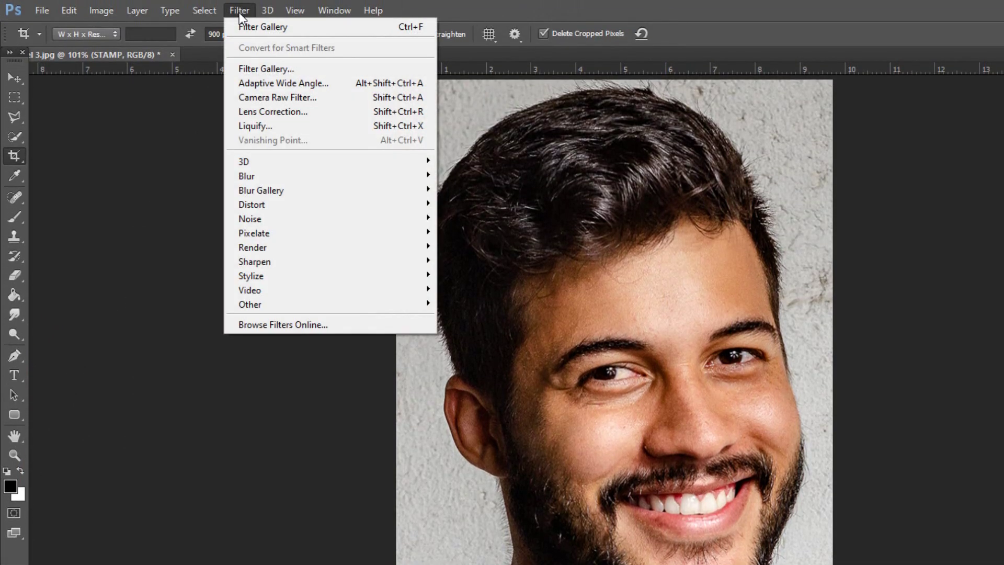
{"action": "left_click", "coordinate": [249, 68]}
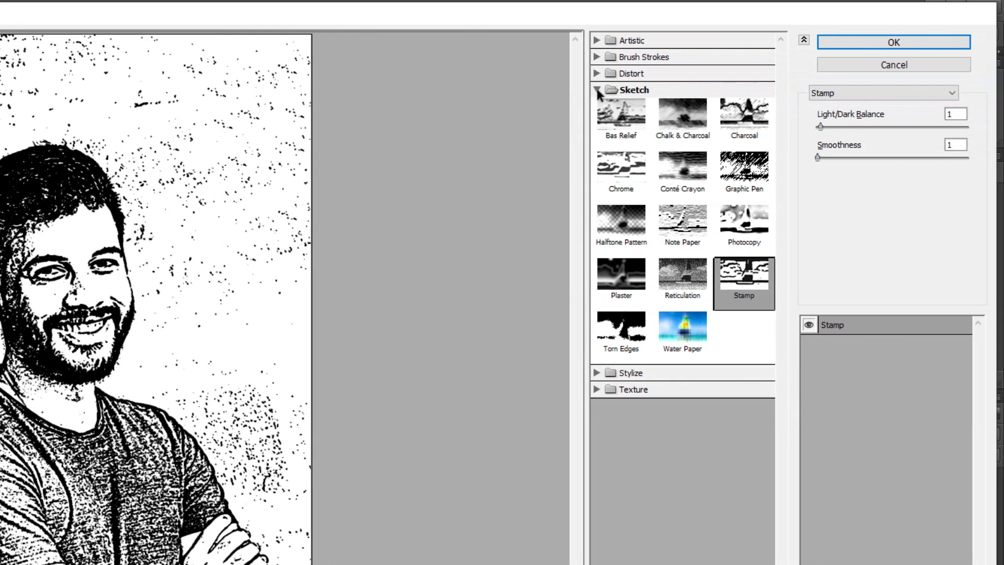
{"action": "left_click", "coordinate": [787, 90]}
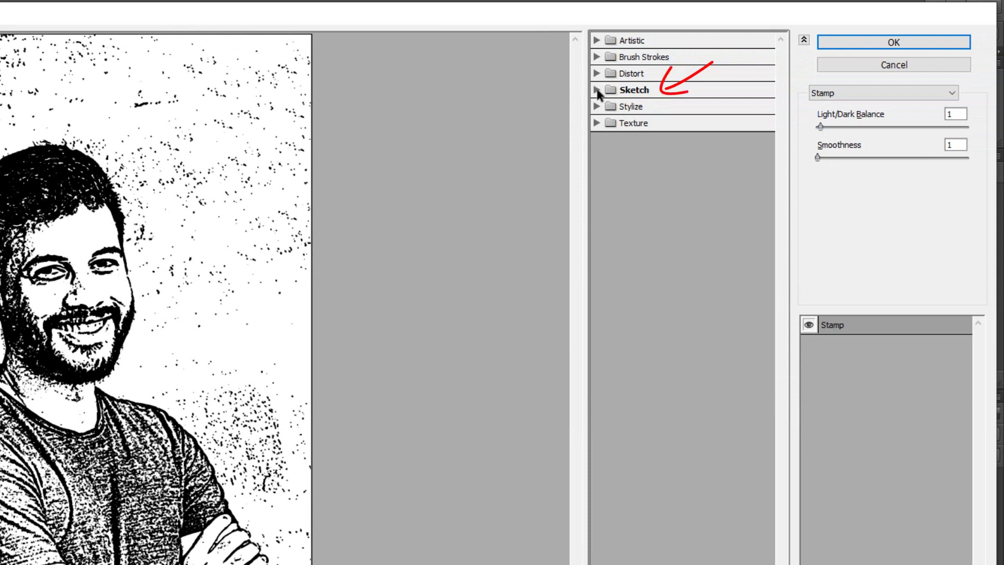
{"action": "left_click", "coordinate": [597, 90]}
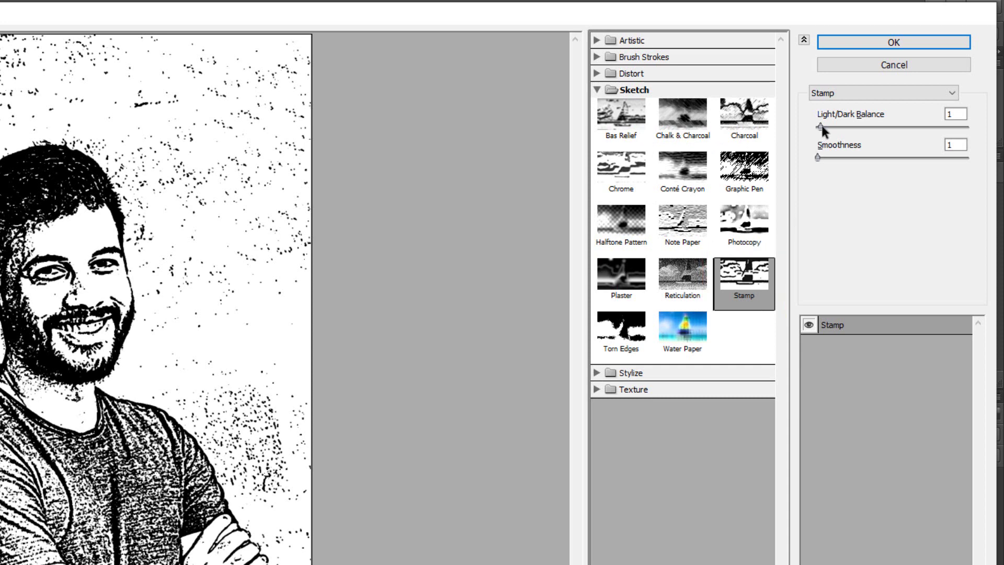
{"action": "mouse_move", "coordinate": [820, 127]}
{"action": "left_mouse_down"}
{"action": "mouse_move", "coordinate": [829, 127]}
{"action": "mouse_move", "coordinate": [820, 134]}
{"action": "left_mouse_up"}
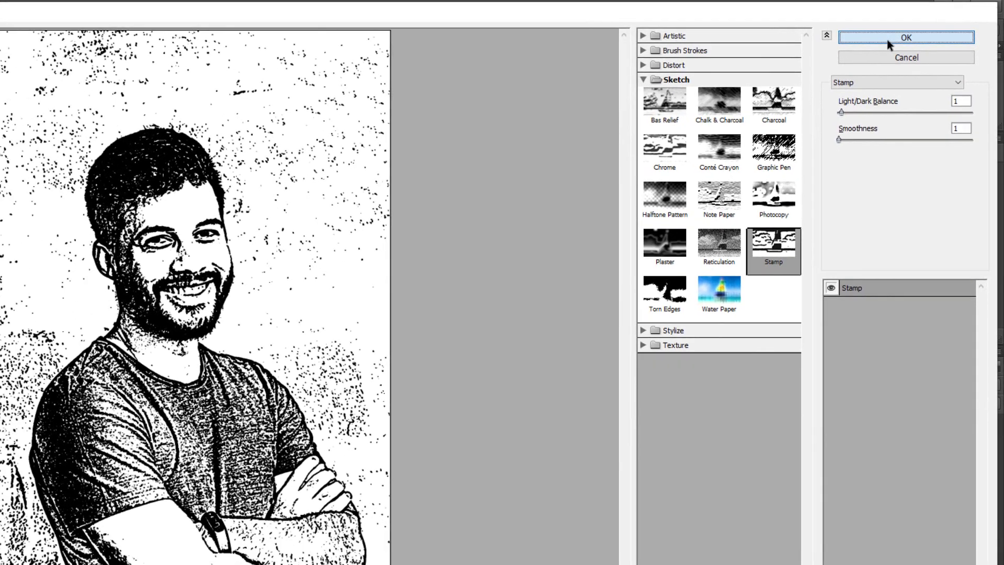
{"action": "left_click", "coordinate": [873, 48]}
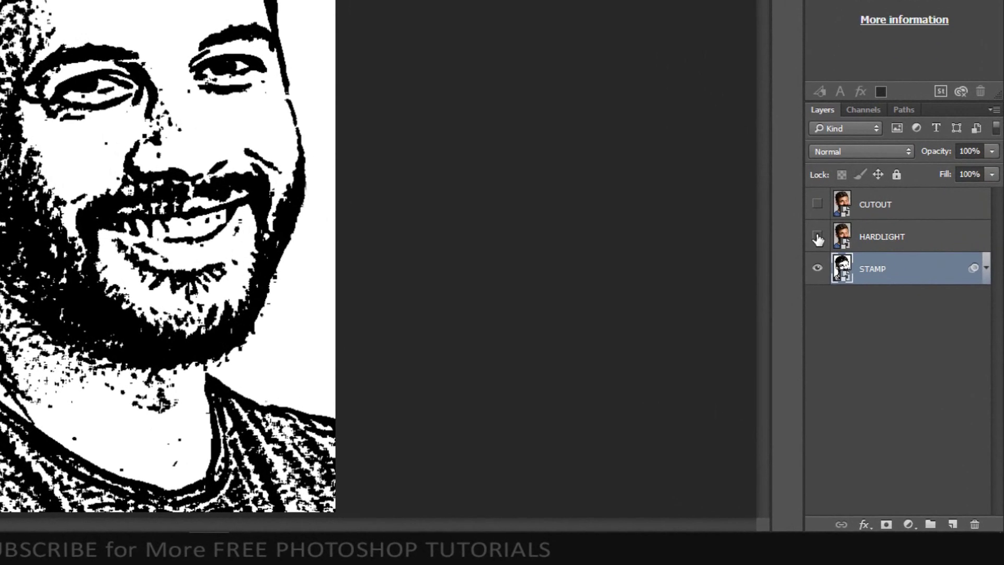
- Show the HARDLIGHT layer and set its blend mode to Hard Light
{"action": "left_click", "coordinate": [884, 356]}
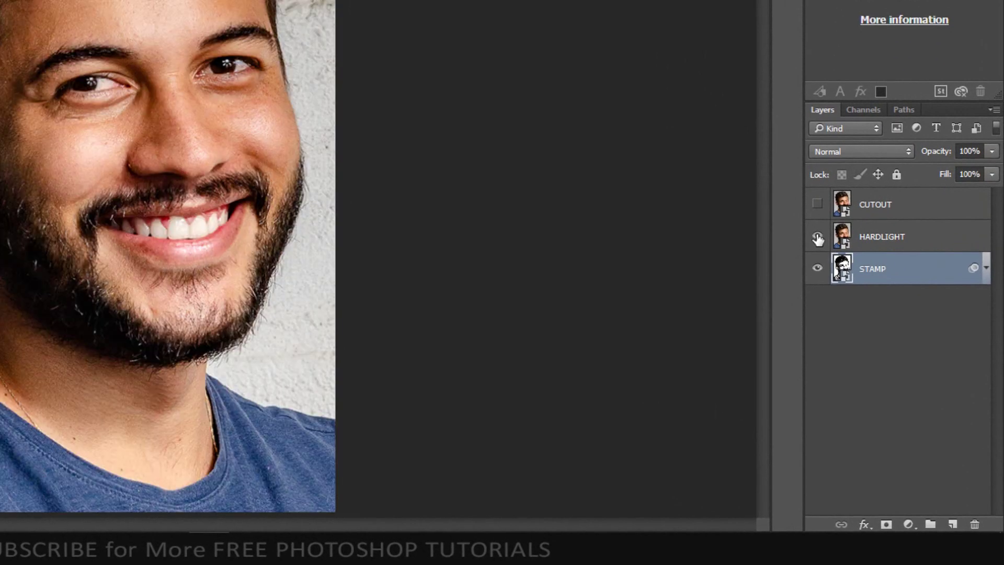
{"action": "left_click", "coordinate": [897, 241]}
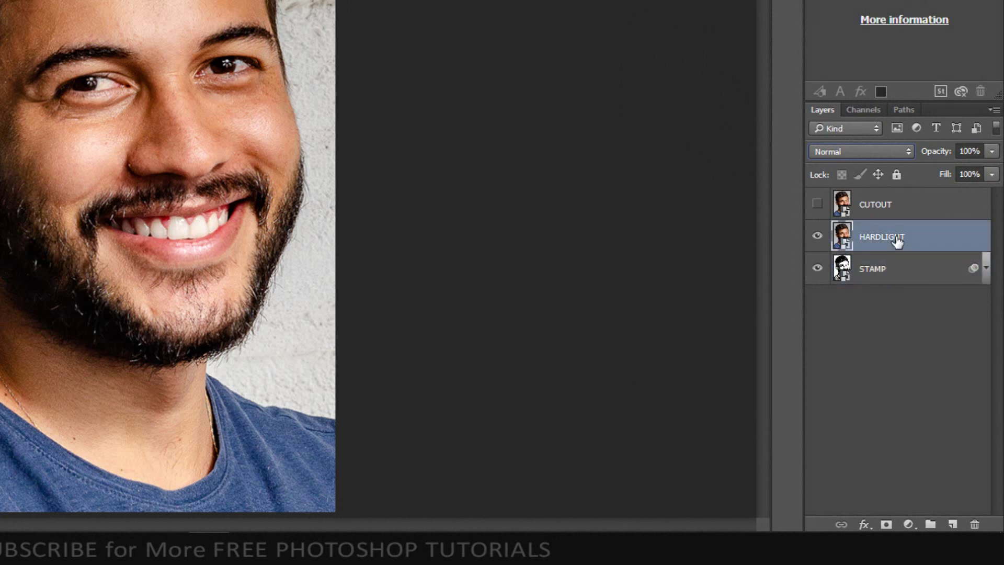
{"action": "left_click", "coordinate": [867, 152]}
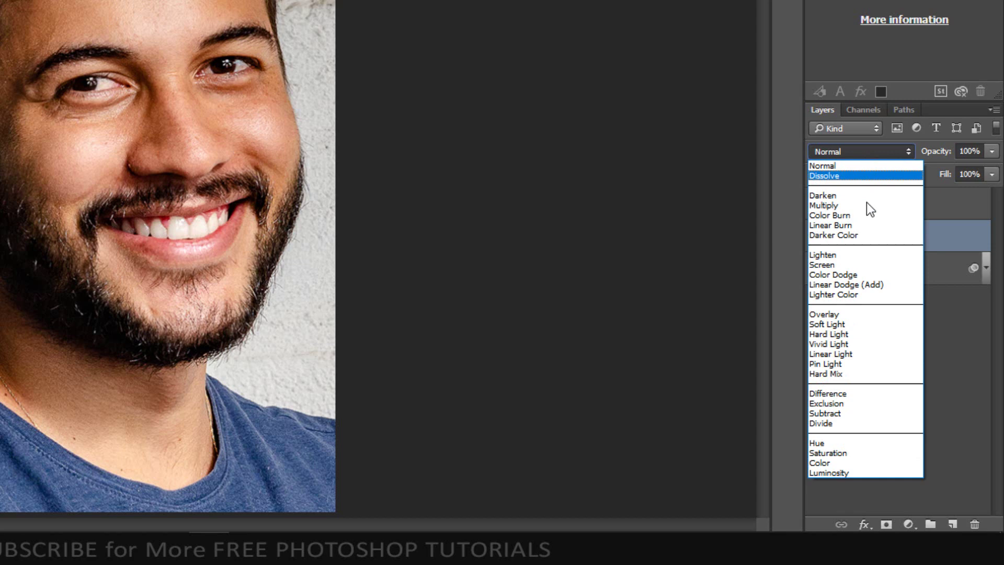
{"action": "left_click", "coordinate": [857, 334]}
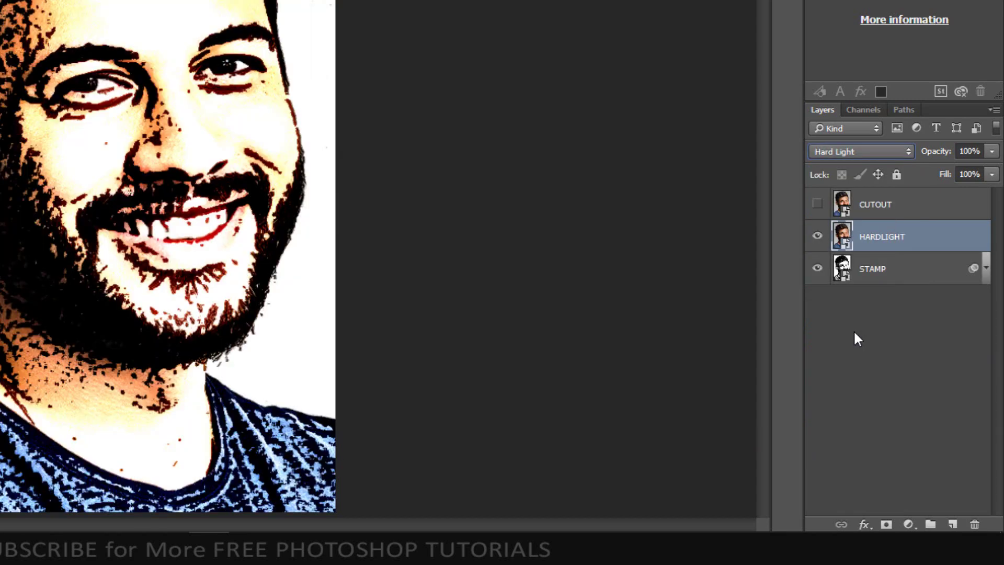
- Show the CUTOUT layer and set its blend mode to Multiply
{"action": "left_click", "coordinate": [817, 204]}
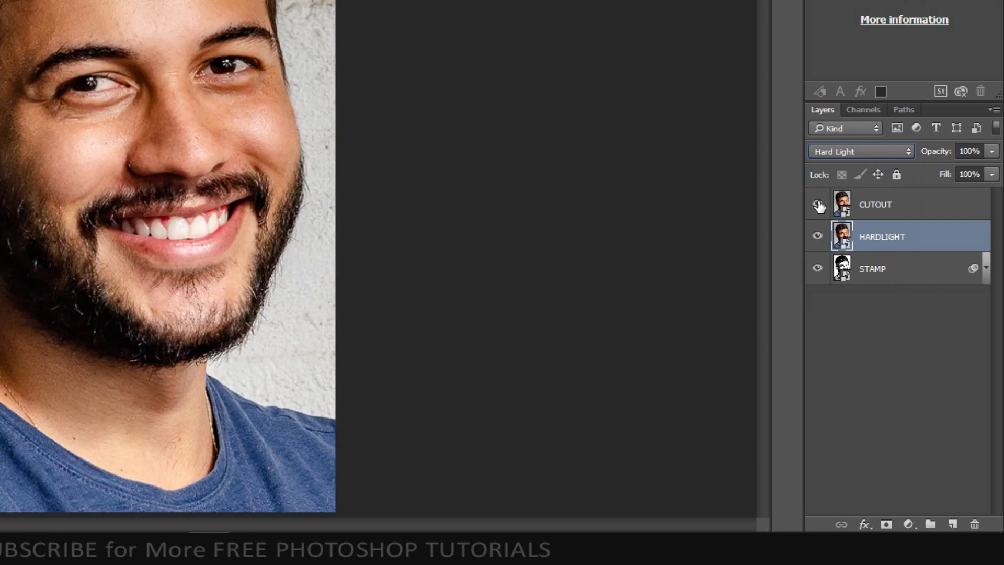
{"action": "left_click", "coordinate": [890, 211]}
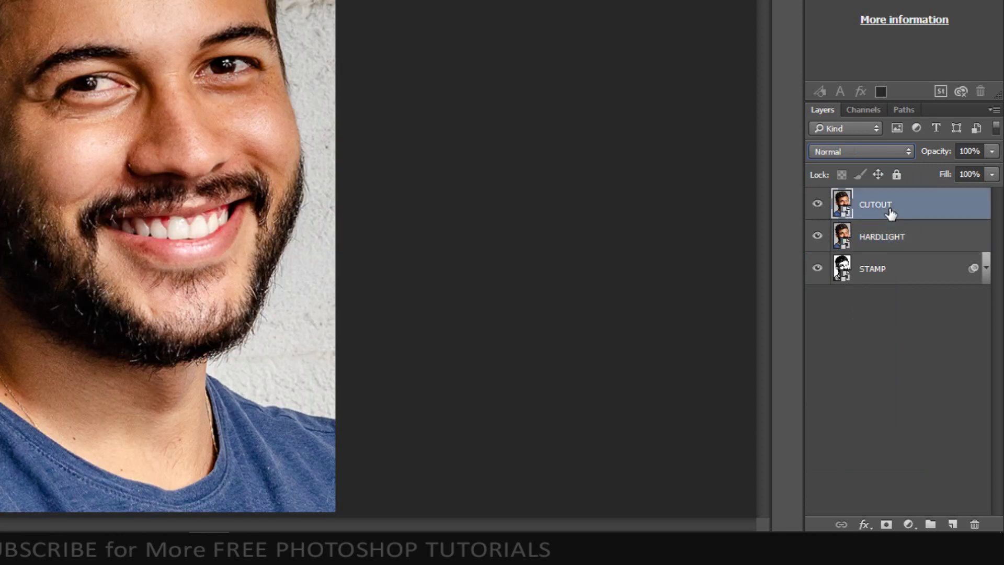
{"action": "left_click", "coordinate": [883, 153]}
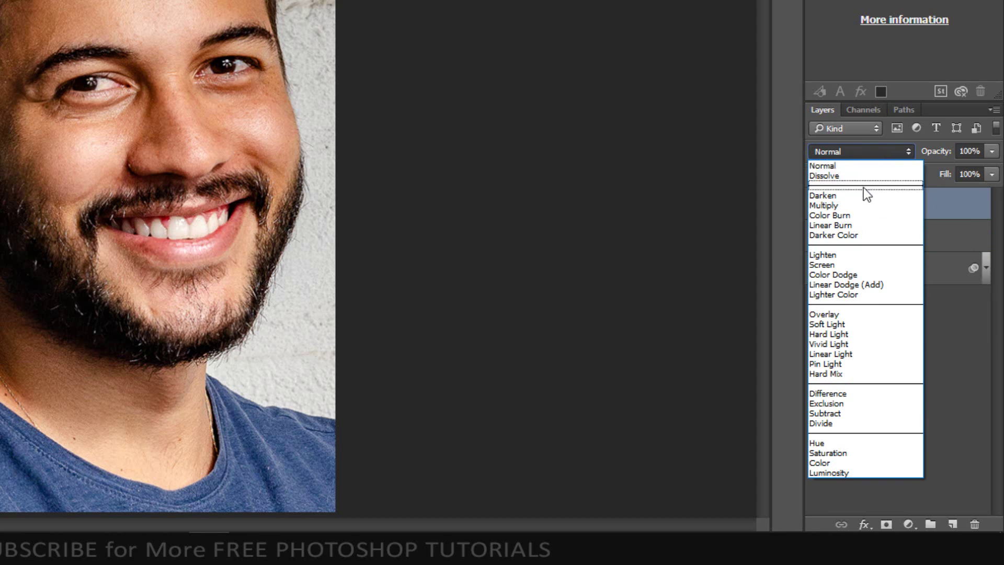
{"action": "left_click", "coordinate": [859, 206]}
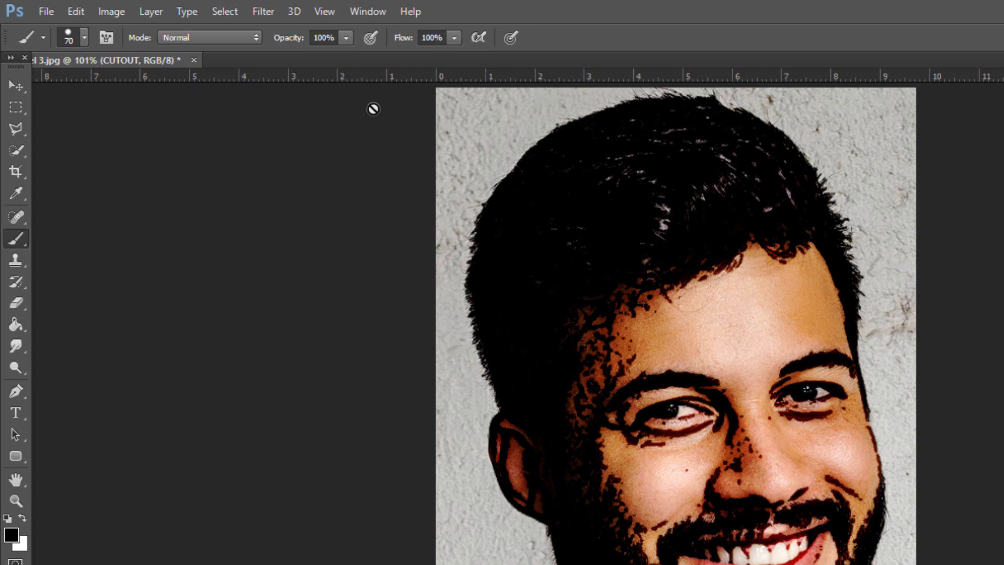
- Apply the Filter Gallery's Artistic > Cutout filter to CUTOUT with Number of Levels 6
{"action": "left_click", "coordinate": [268, 11]}
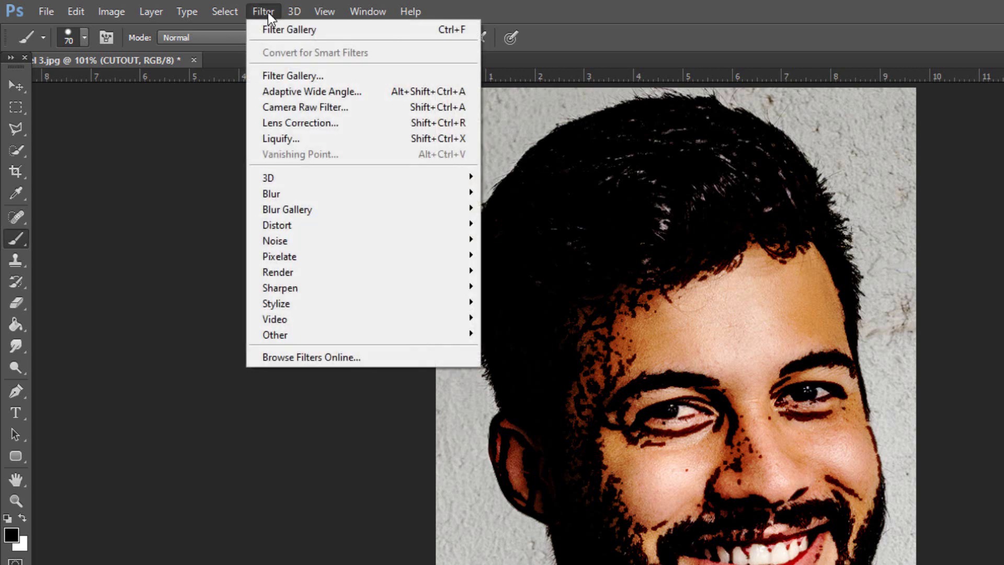
{"action": "left_click", "coordinate": [287, 76]}
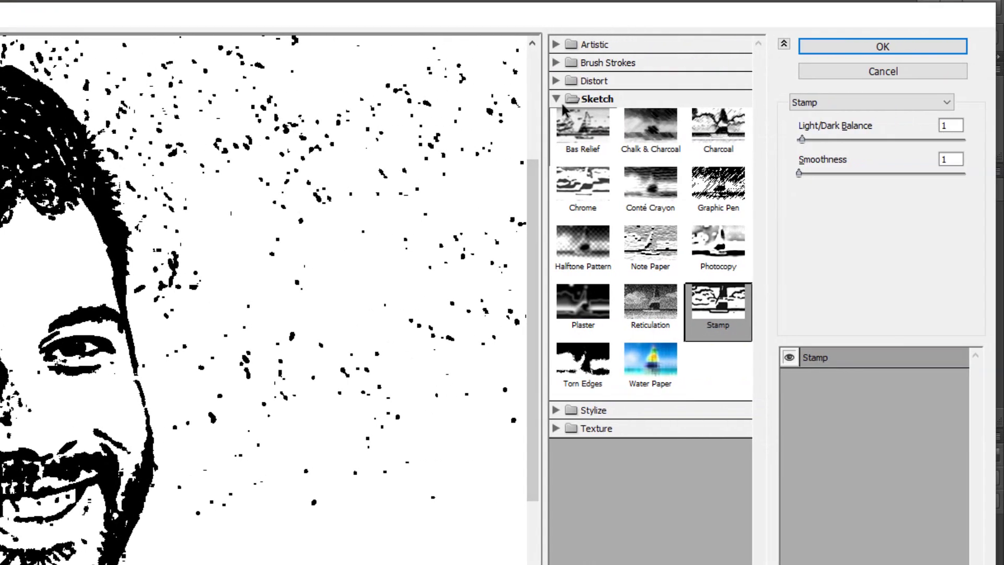
{"action": "left_click", "coordinate": [557, 99]}
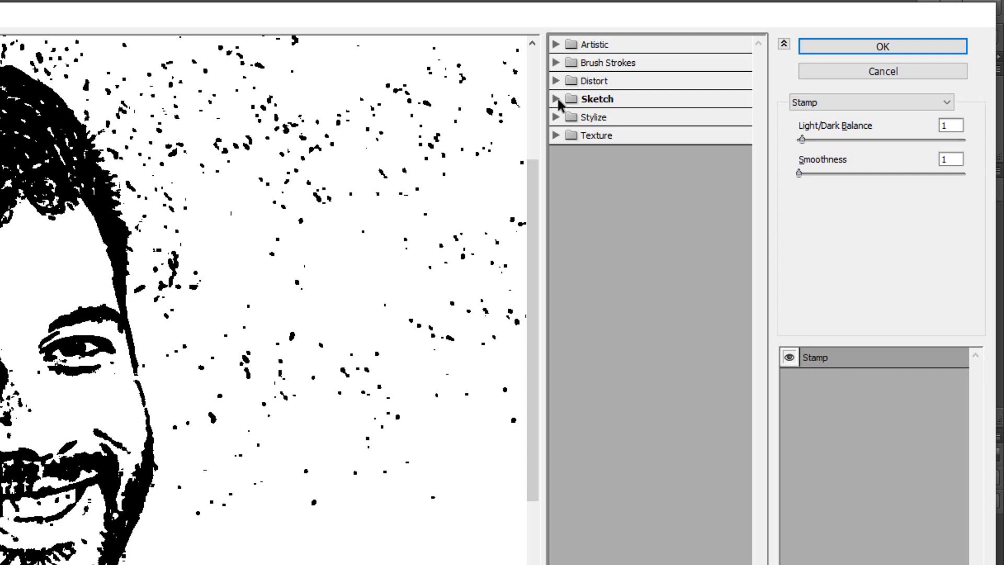
{"action": "left_click", "coordinate": [556, 46]}
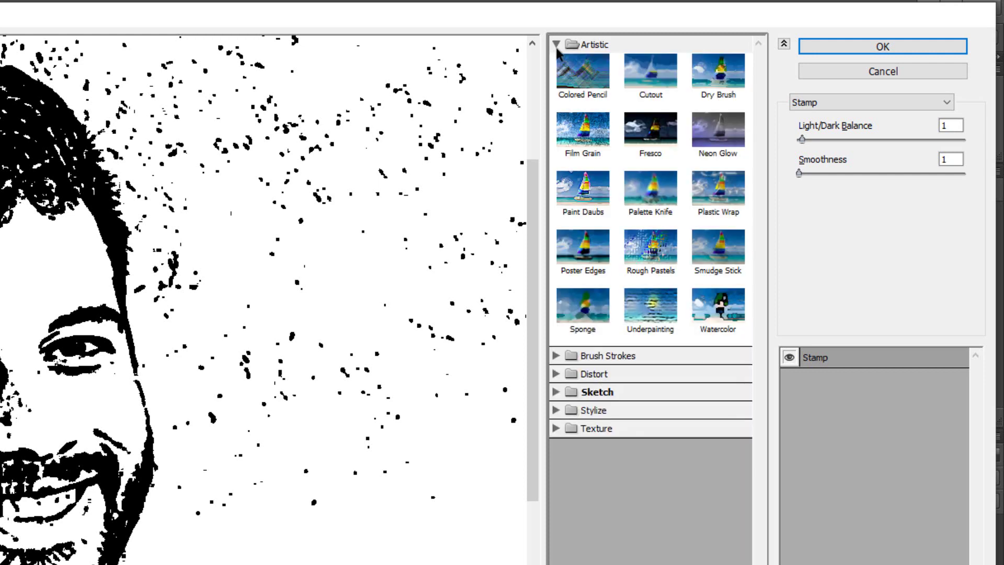
{"action": "left_click", "coordinate": [647, 87]}
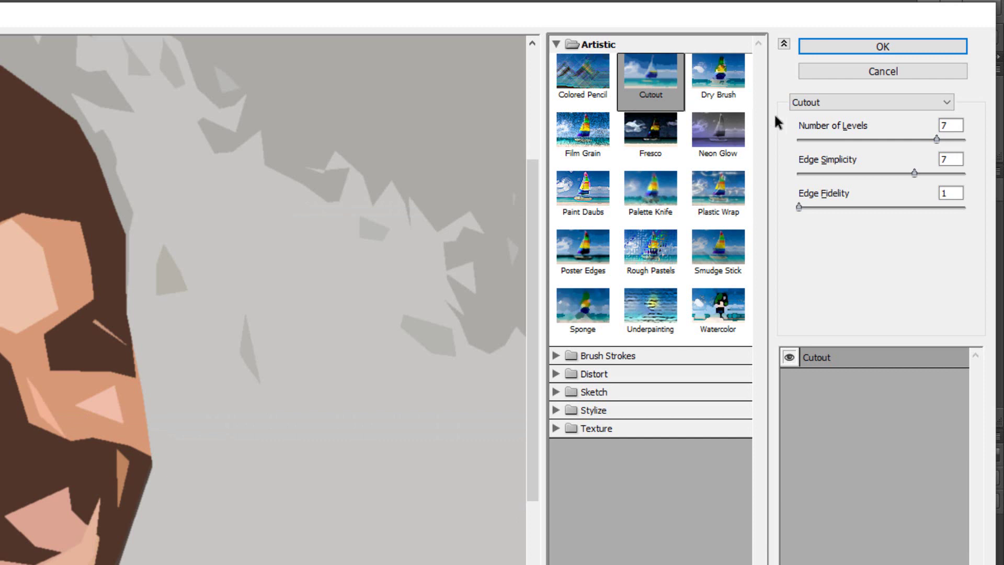
{"action": "left_click_drag", "start_coordinate": [936, 139], "coordinate": [908, 139]}
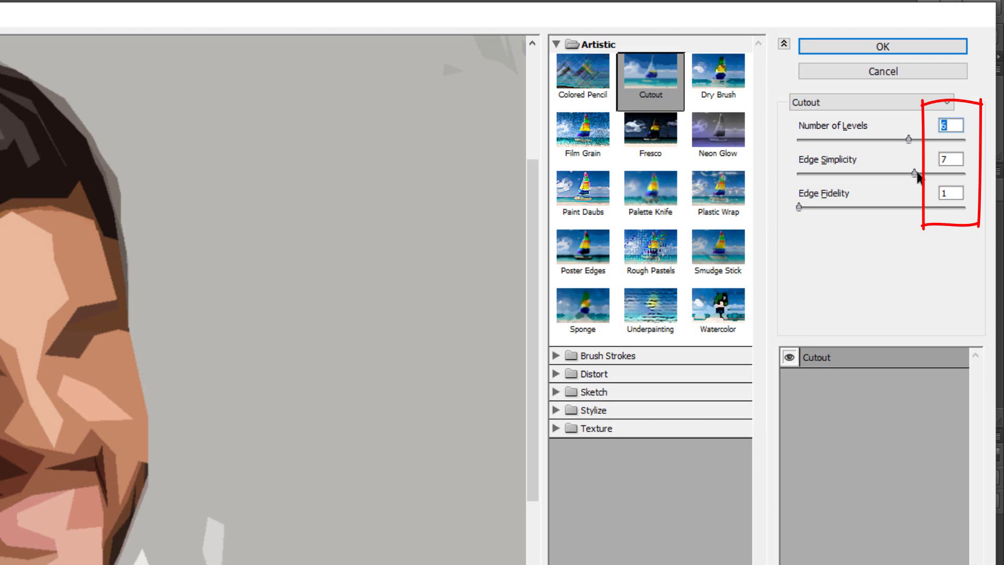
{"action": "left_click", "coordinate": [915, 45]}
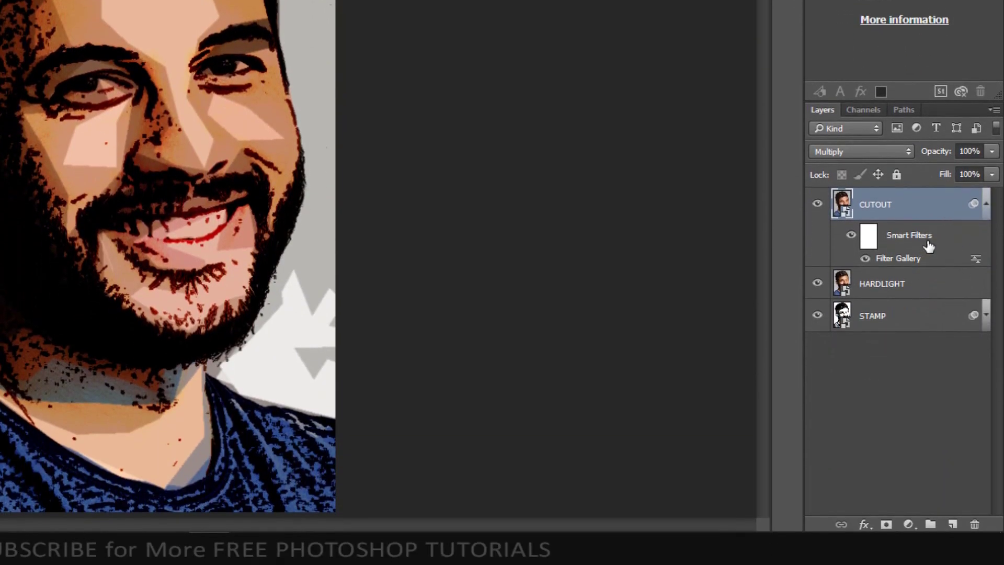
- Reopen the Cutout filter, raise Edge Fidelity slightly, and collapse CUTOUT's filter rows
{"action": "double_click", "coordinate": [904, 259]}
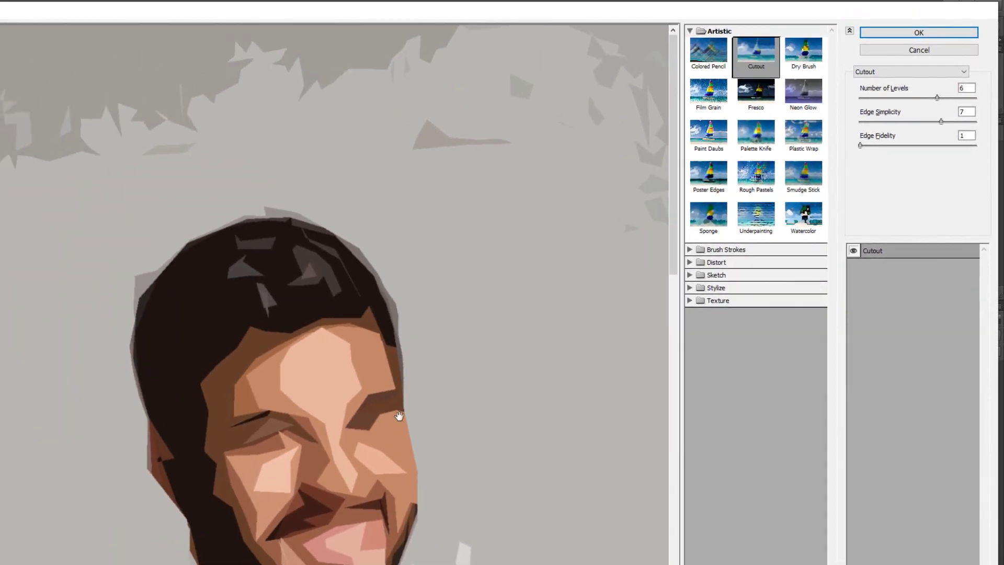
{"action": "left_click_drag", "start_coordinate": [362, 393], "coordinate": [433, 104]}
{"action": "left_click_drag", "start_coordinate": [466, 142], "coordinate": [467, 137]}
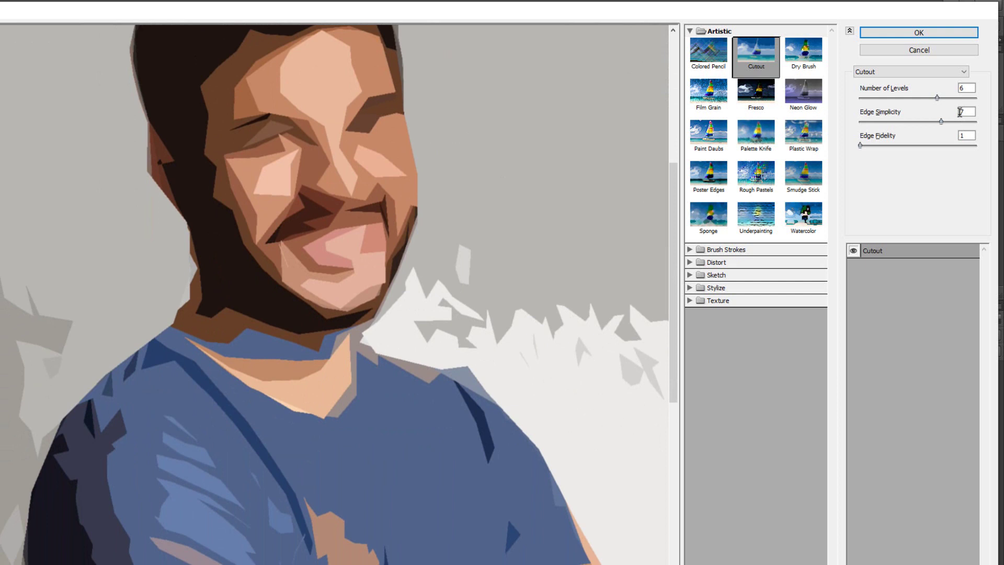
{"action": "left_click_drag", "start_coordinate": [860, 145], "coordinate": [898, 147]}
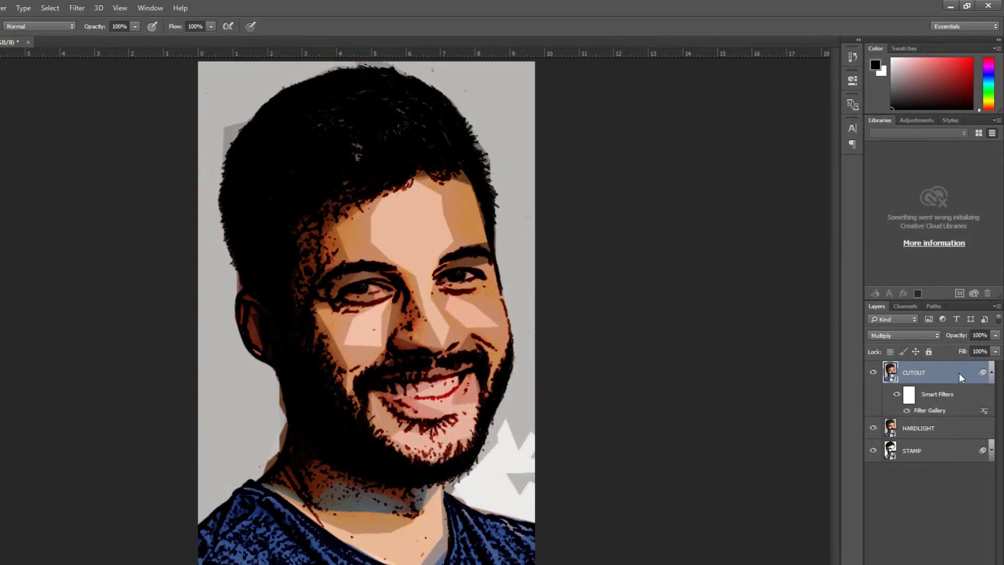
{"action": "left_click", "coordinate": [991, 373]}
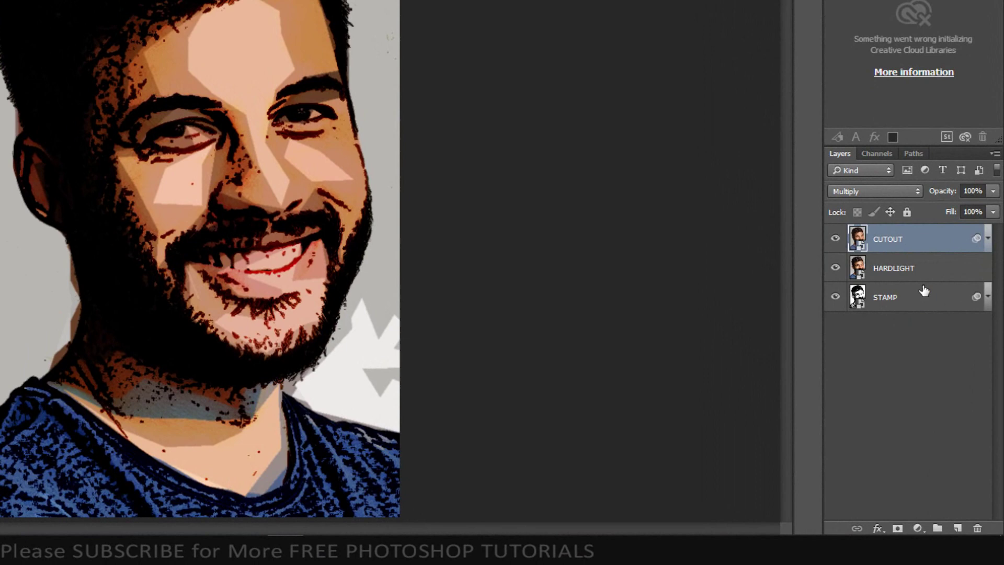
- Select the CUTOUT, HARDLIGHT and STAMP layers and convert them into one smart object
{"action": "left_click", "coordinate": [932, 369], "text": "shift"}
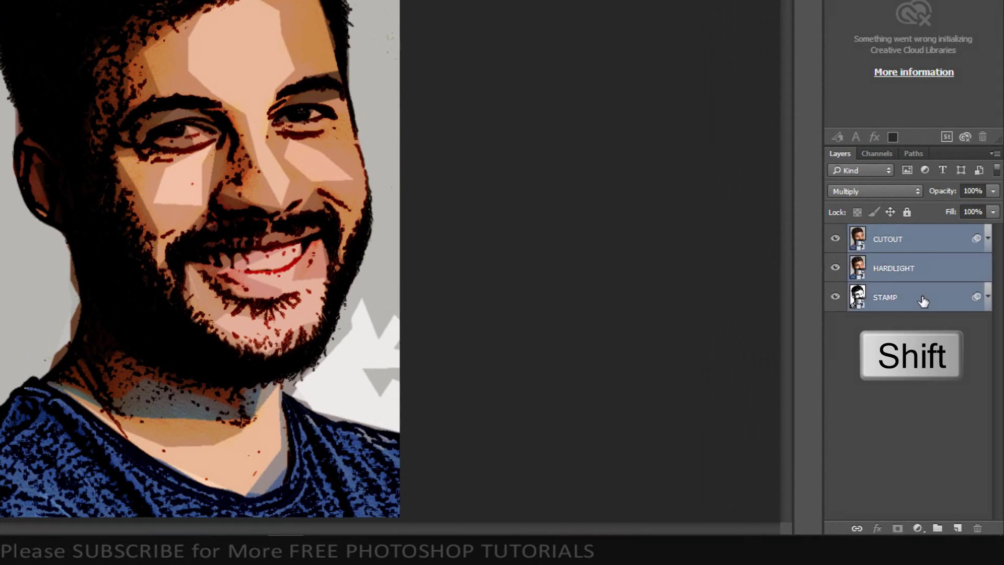
{"action": "right_click", "coordinate": [923, 301]}
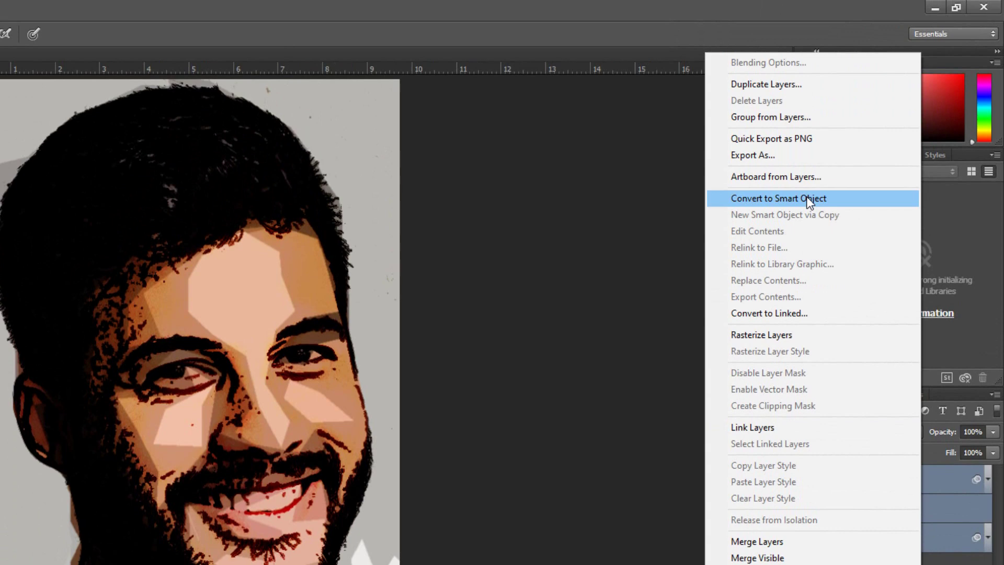
{"action": "left_click", "coordinate": [809, 202]}
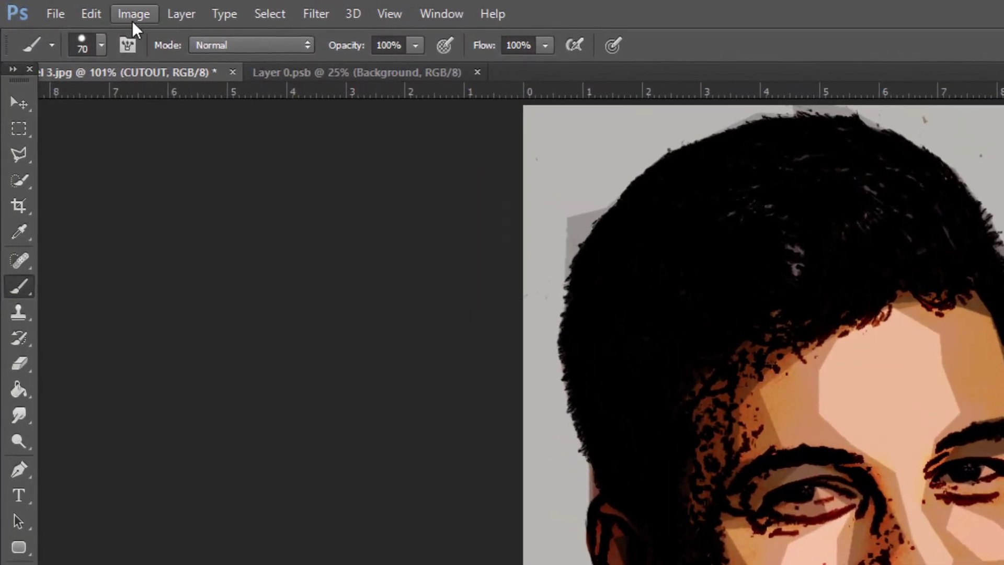
- Apply Shadows/Highlights to the CUTOUT smart object with Shadows Amount at 100%
{"action": "left_click", "coordinate": [71, 8]}
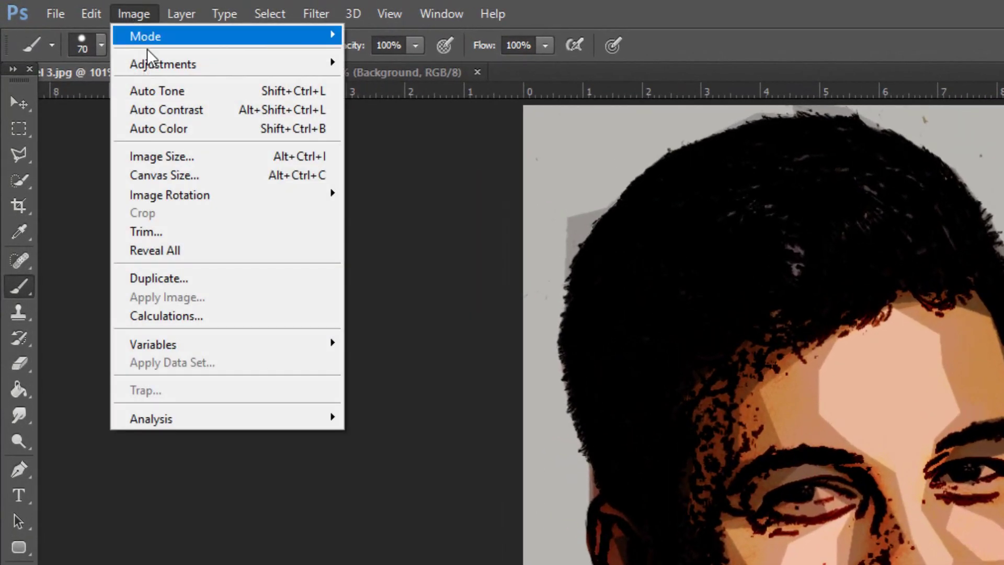
{"action": "mouse_move", "coordinate": [152, 62]}
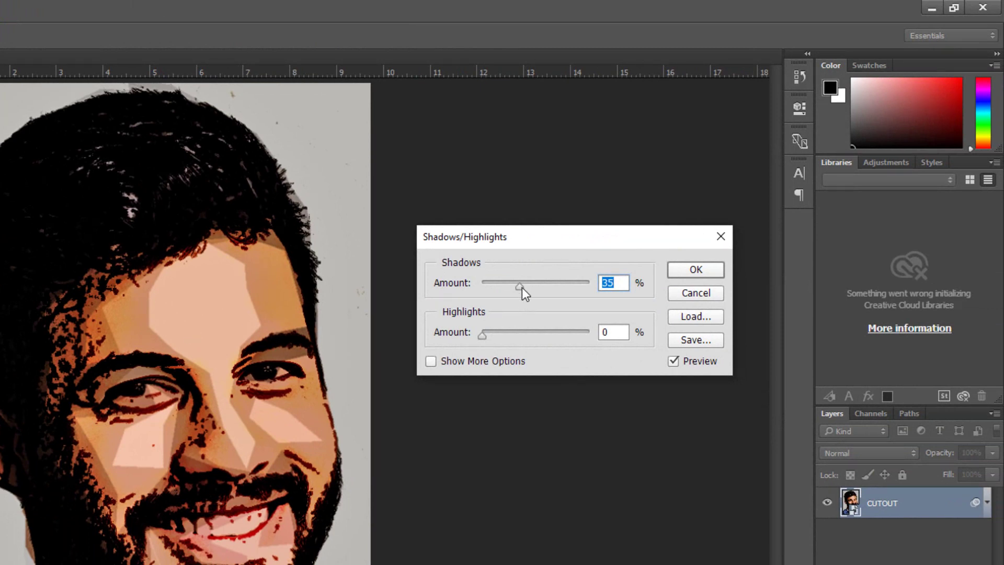
{"action": "left_click_drag", "start_coordinate": [521, 287], "coordinate": [526, 285]}
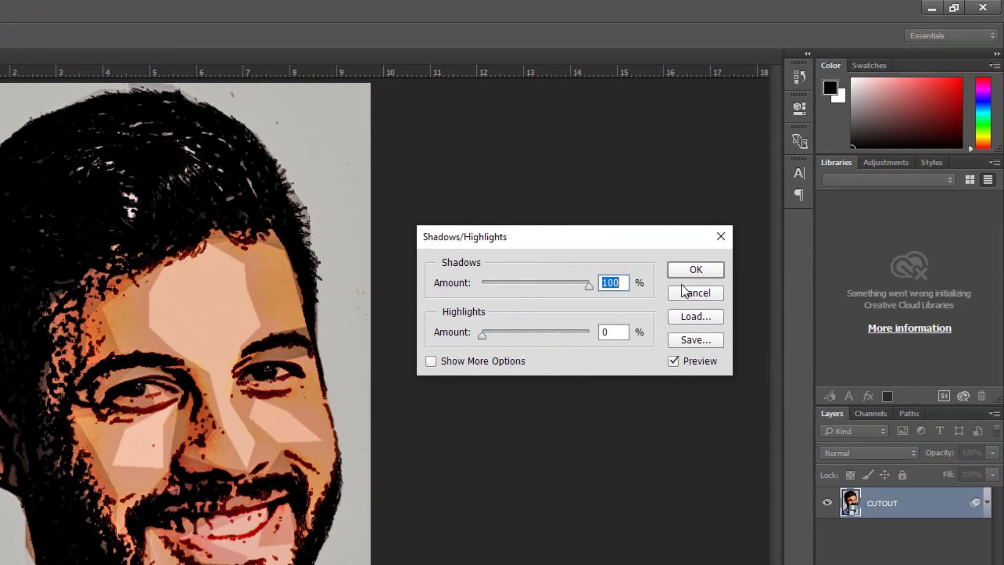
{"action": "left_click", "coordinate": [710, 270]}
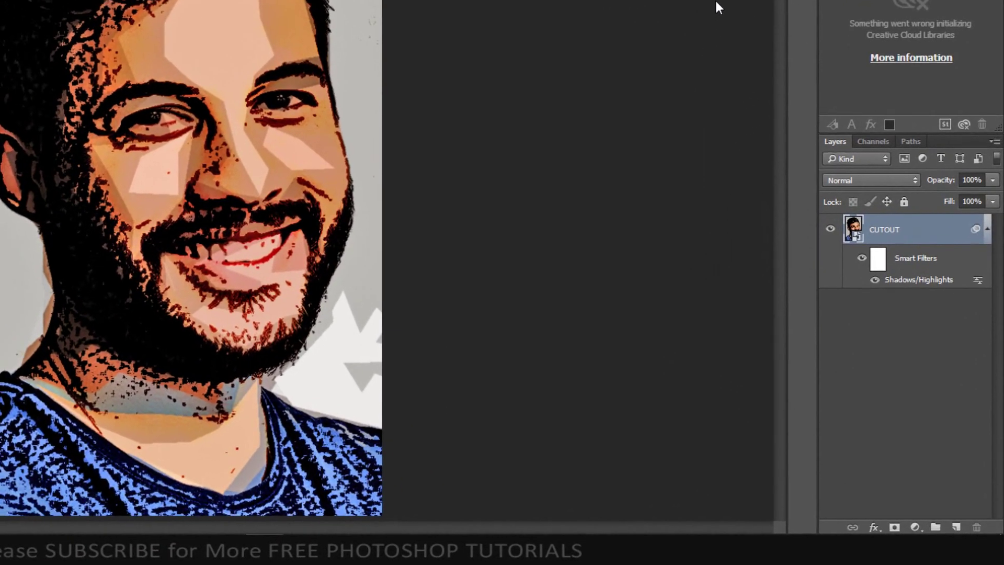
- Add a Color Lookup adjustment layer set to 3Strip.look above CUTOUT, then collapse its properties
{"action": "left_click", "coordinate": [914, 527]}
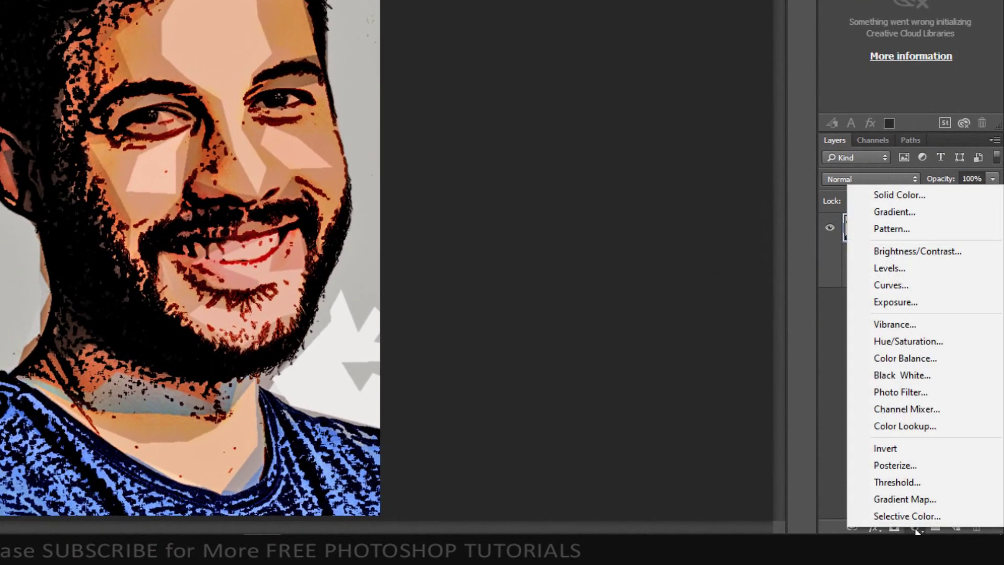
{"action": "left_click", "coordinate": [914, 427]}
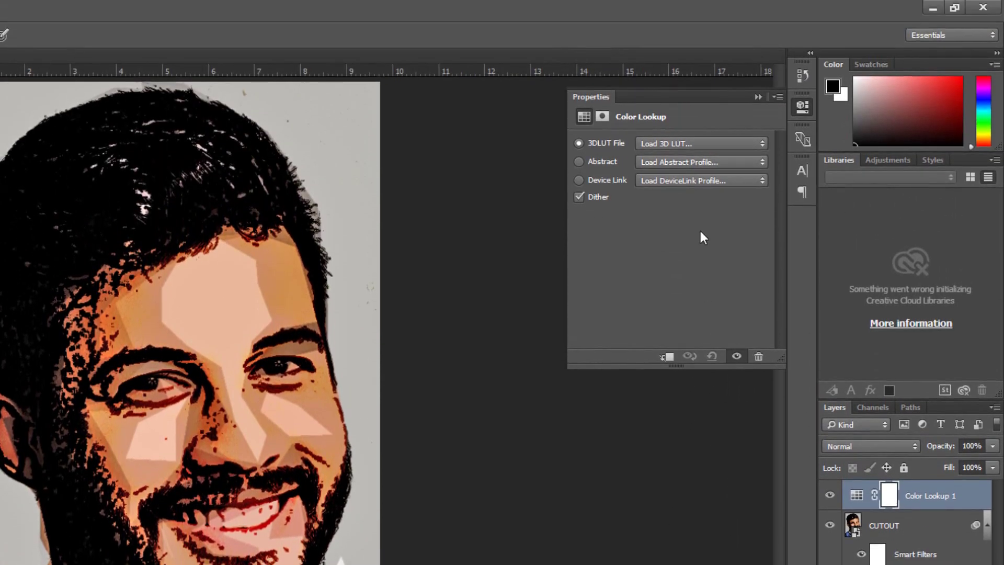
{"action": "left_click", "coordinate": [685, 146]}
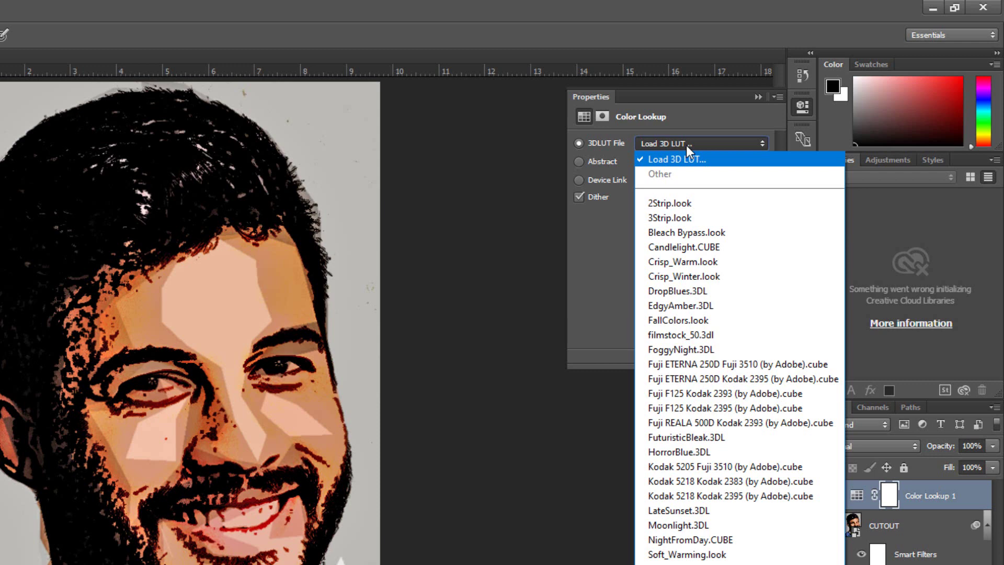
{"action": "left_click", "coordinate": [676, 219]}
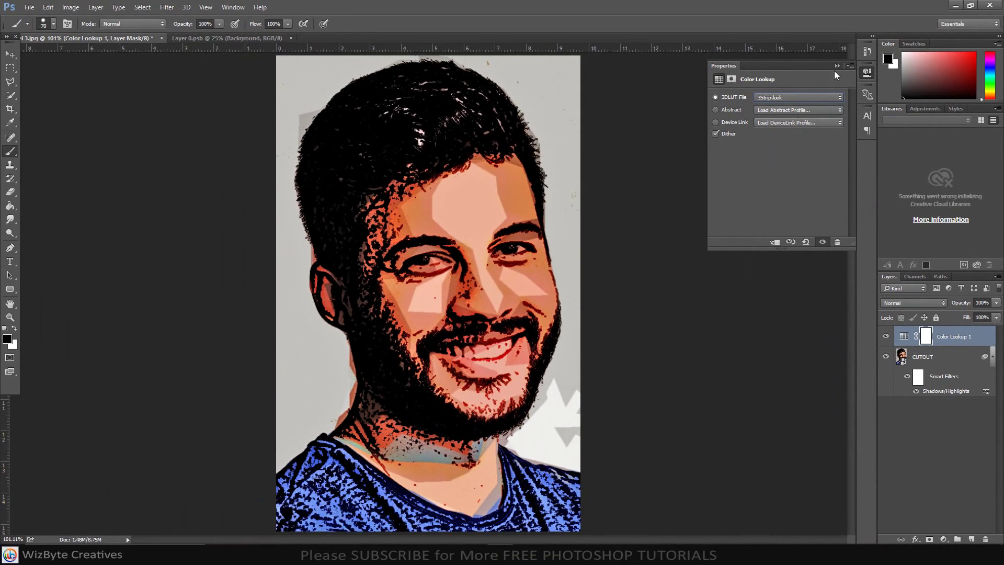
{"action": "left_click", "coordinate": [836, 66]}
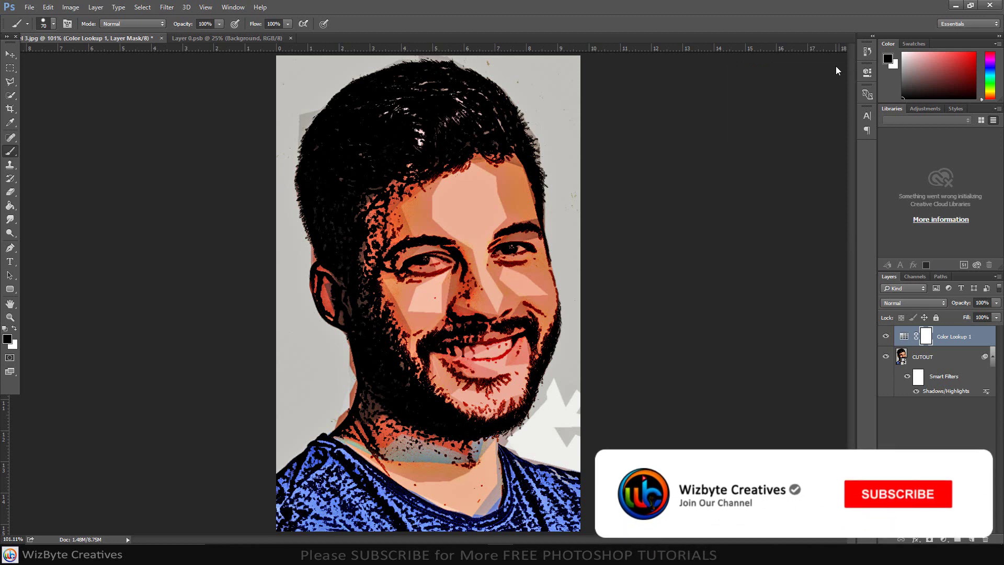